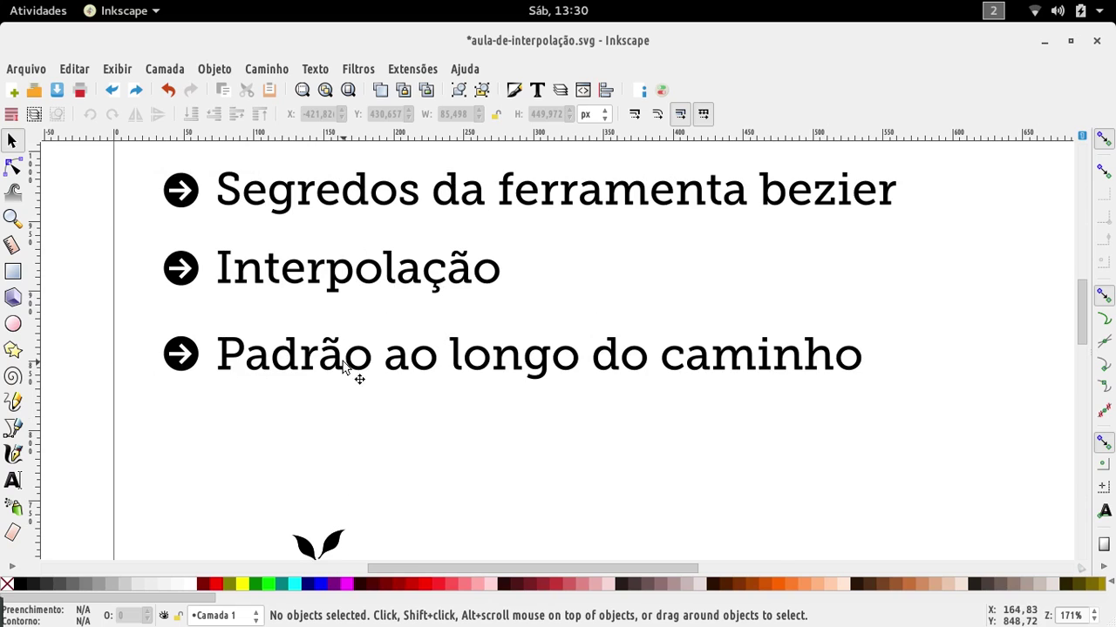
# Examine the topic list, the leaf column and the two laurel branches on the page.
pyautogui.scroll(-2, 307, 338)
pyautogui.scroll(-1, 598, 317)
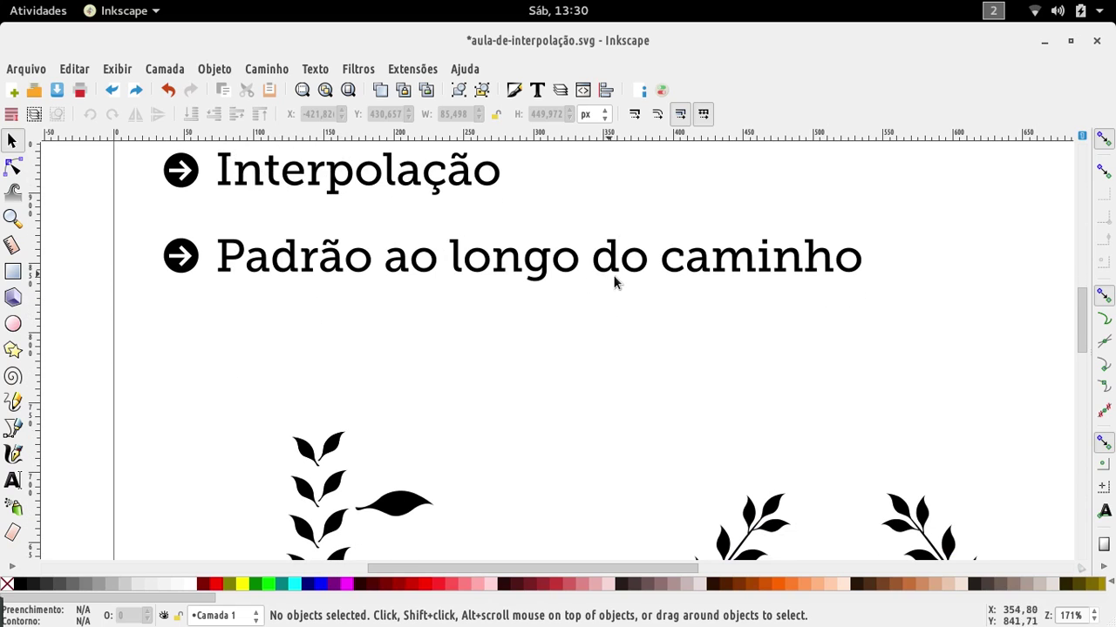
pyautogui.scroll(-4, 605, 281)
pyautogui.scroll(-2, 617, 279)
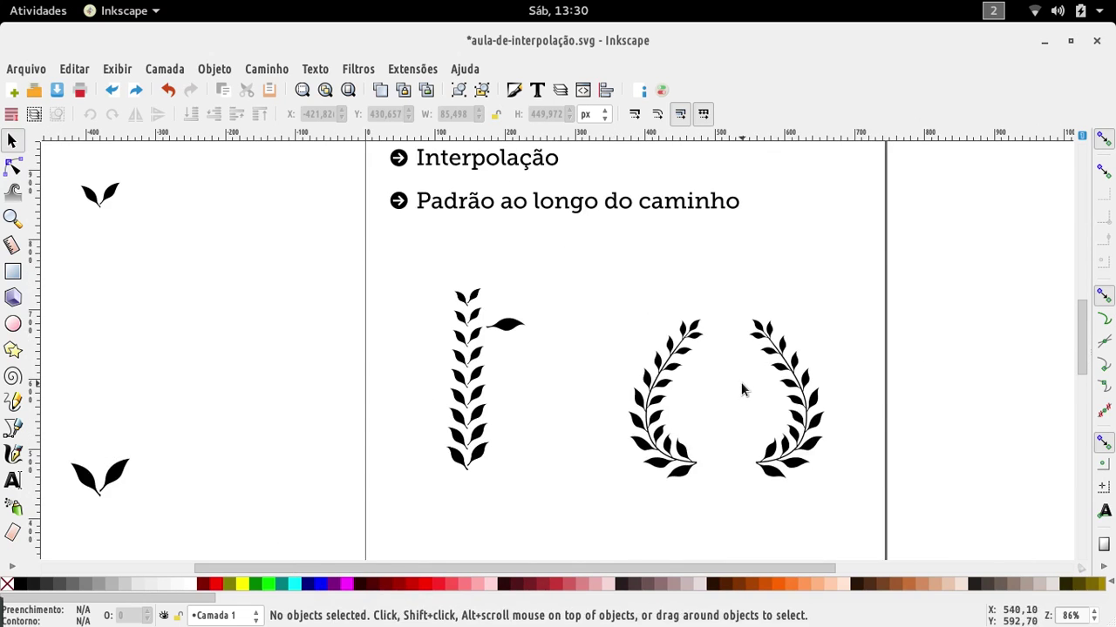
pyautogui.scroll(1, 741, 381)
pyautogui.scroll(-1, 730, 348)
pyautogui.scroll(1, 742, 321)
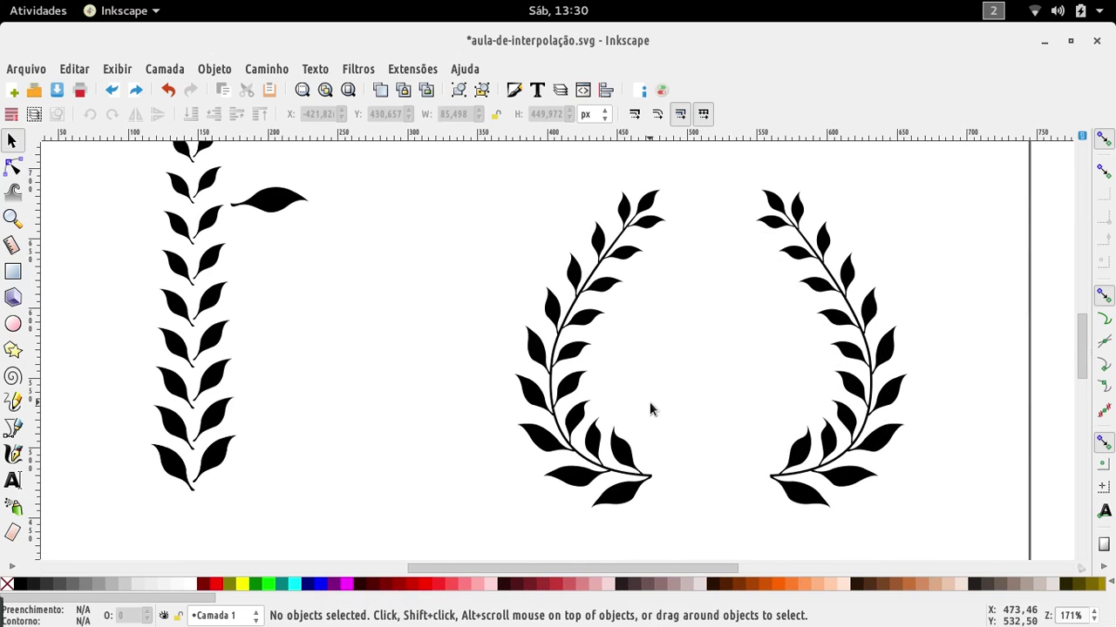
pyautogui.scroll(2, 667, 309)
pyautogui.scroll(-2, 655, 314)
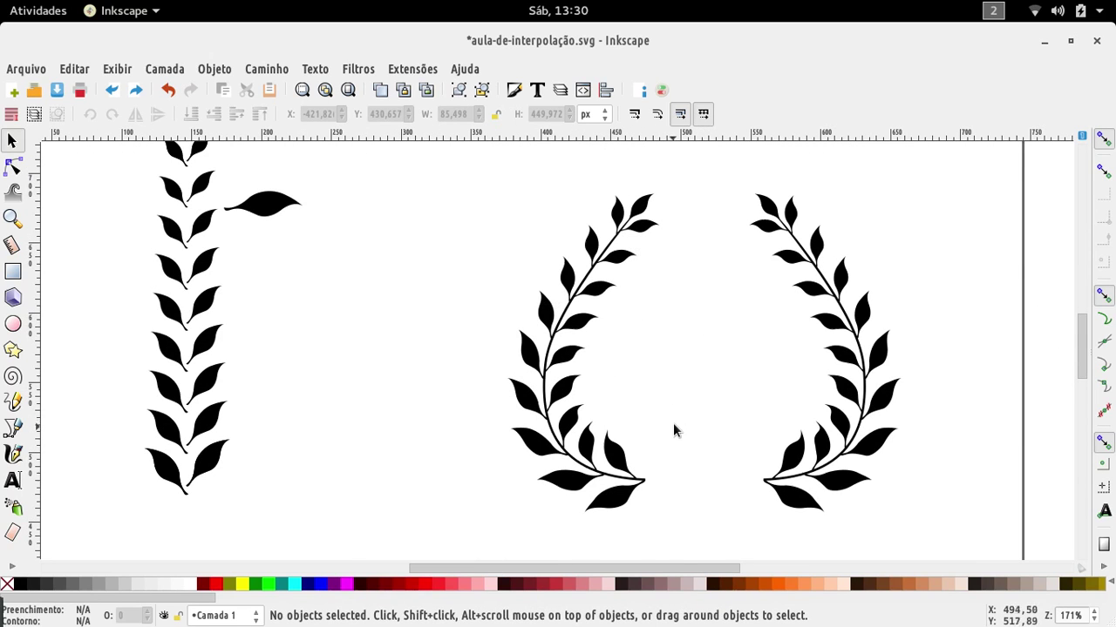
pyautogui.scroll(2, 466, 315)
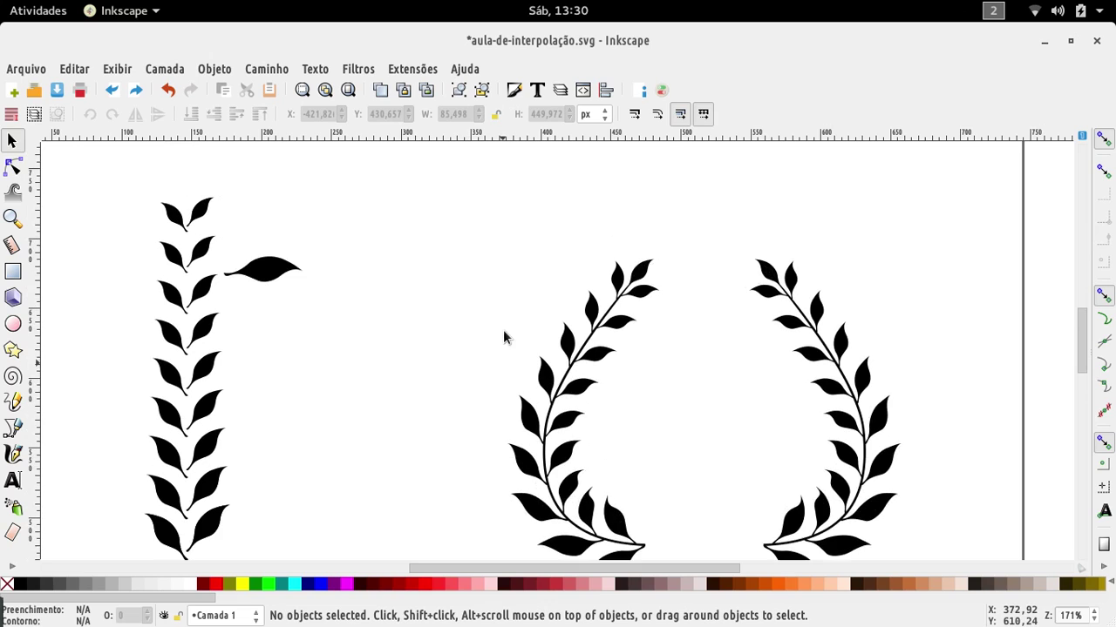
# Delete the two loose leaf pairs lying off the page beside its left edge.
pyautogui.scroll(-1, 506, 336)
pyautogui.scroll(-4, 508, 334)
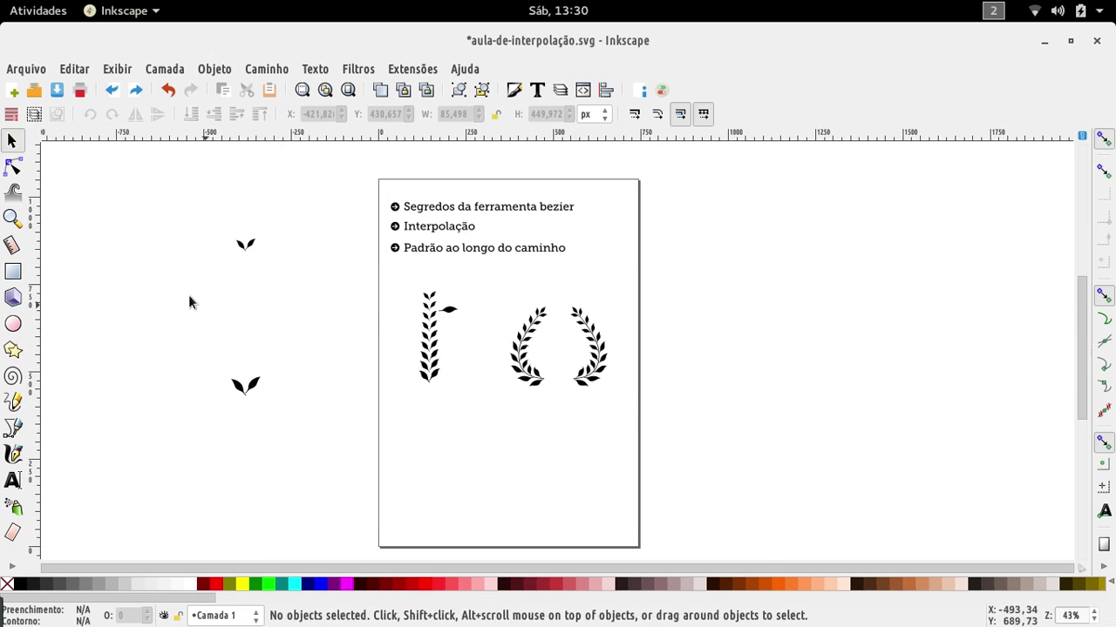
pyautogui.moveTo(219, 194); pyautogui.dragTo(300, 413)
pyautogui.press('Delete')
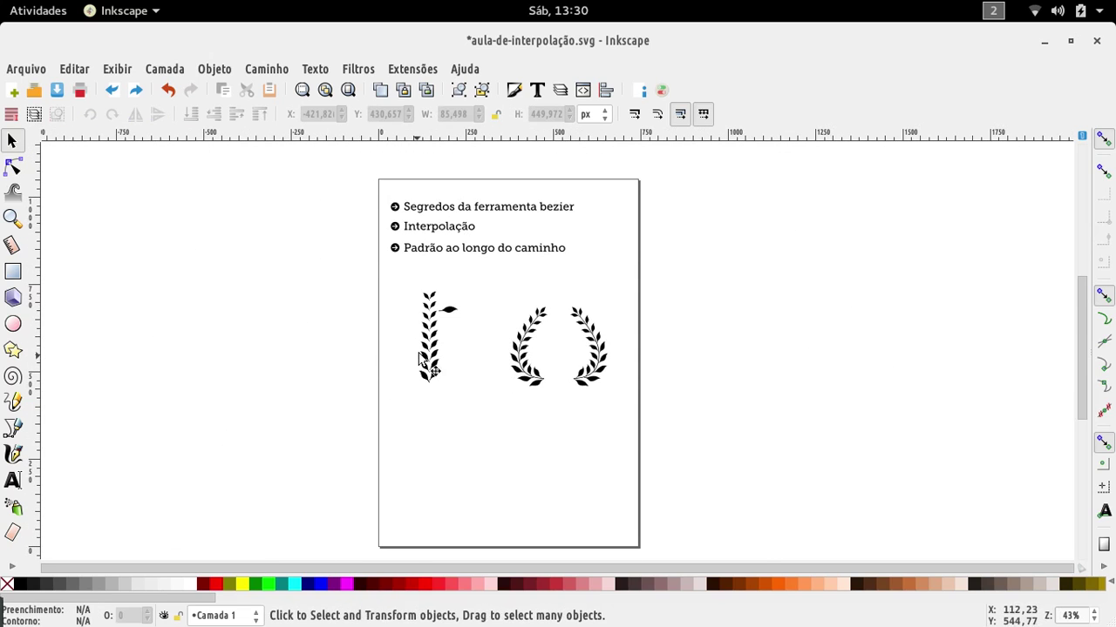
# With the Bezier pen, trace a curved upper leaf edge about 55 px long below the single sample leaf, ending in a pointed tip.
pyautogui.scroll(6, 451, 300)
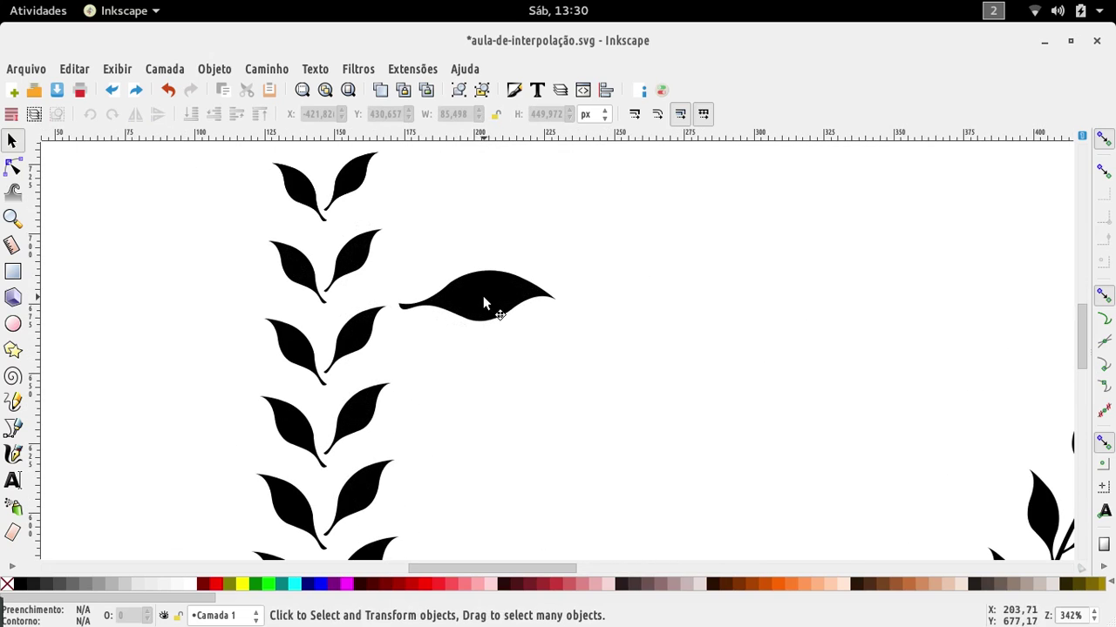
pyautogui.click(483, 298)
pyautogui.scroll(2, 514, 296)
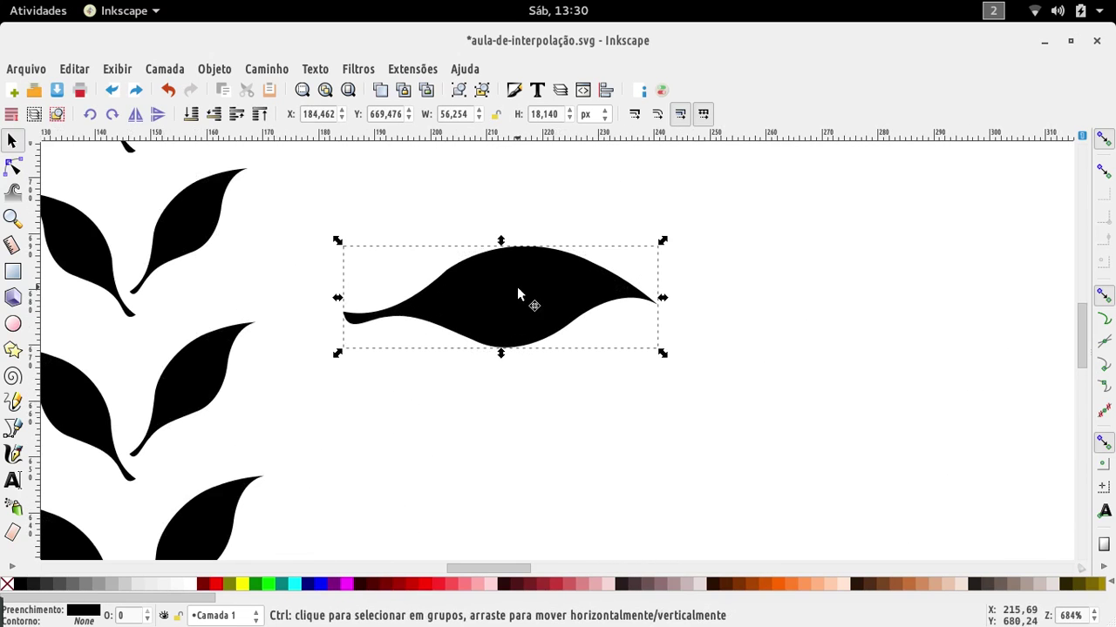
pyautogui.click(468, 404)
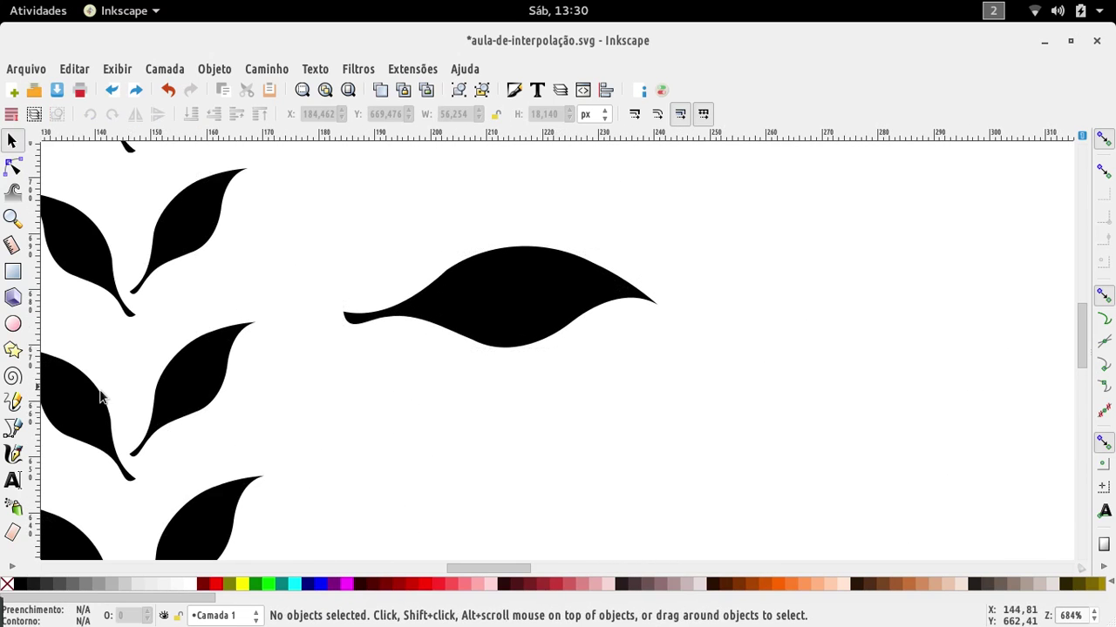
pyautogui.click(13, 429)
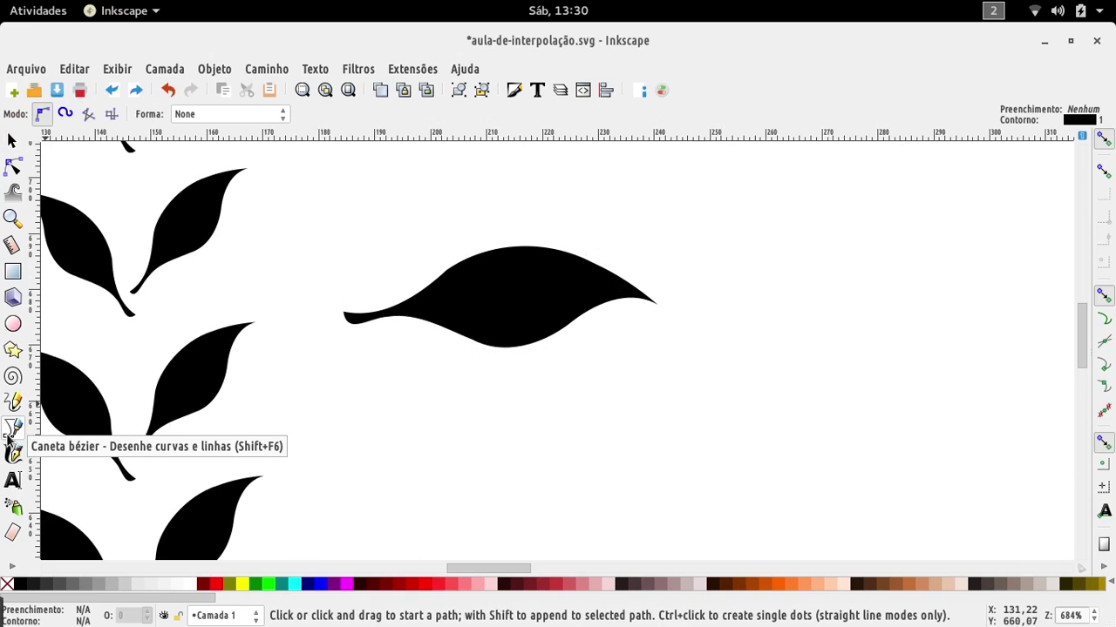
pyautogui.click(352, 427)
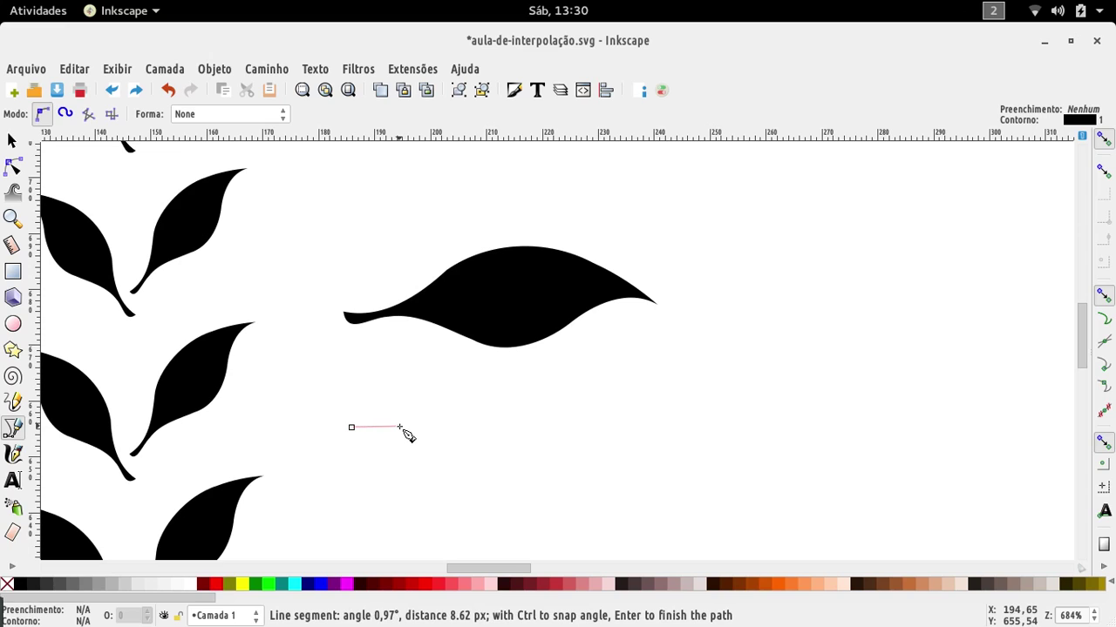
pyautogui.moveTo(400, 427); pyautogui.dragTo(423, 414)
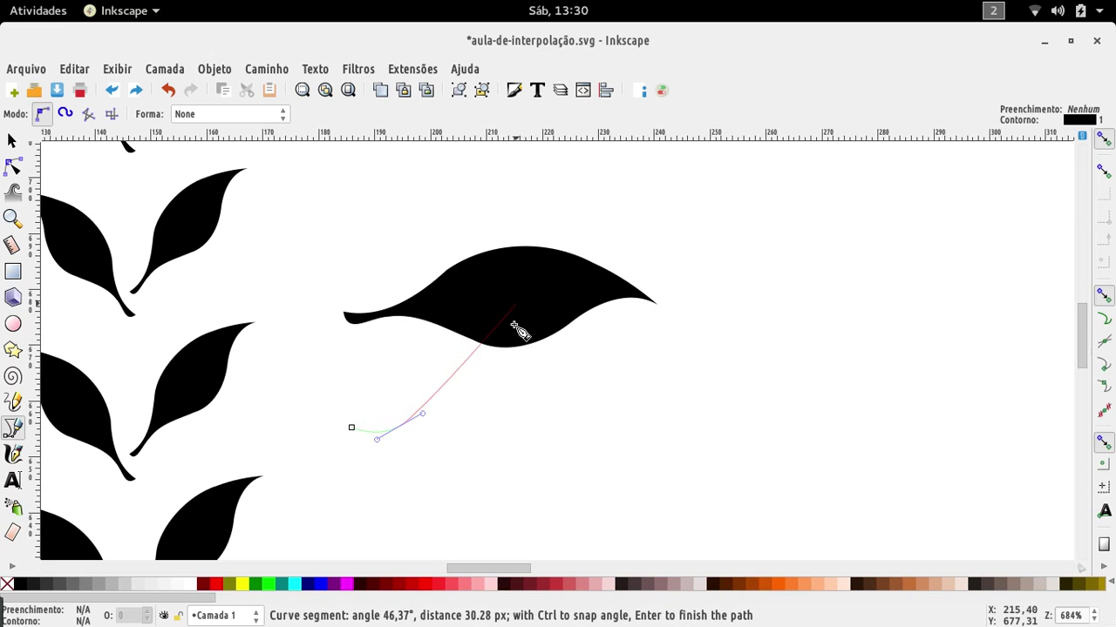
pyautogui.moveTo(518, 376); pyautogui.dragTo(584, 377)
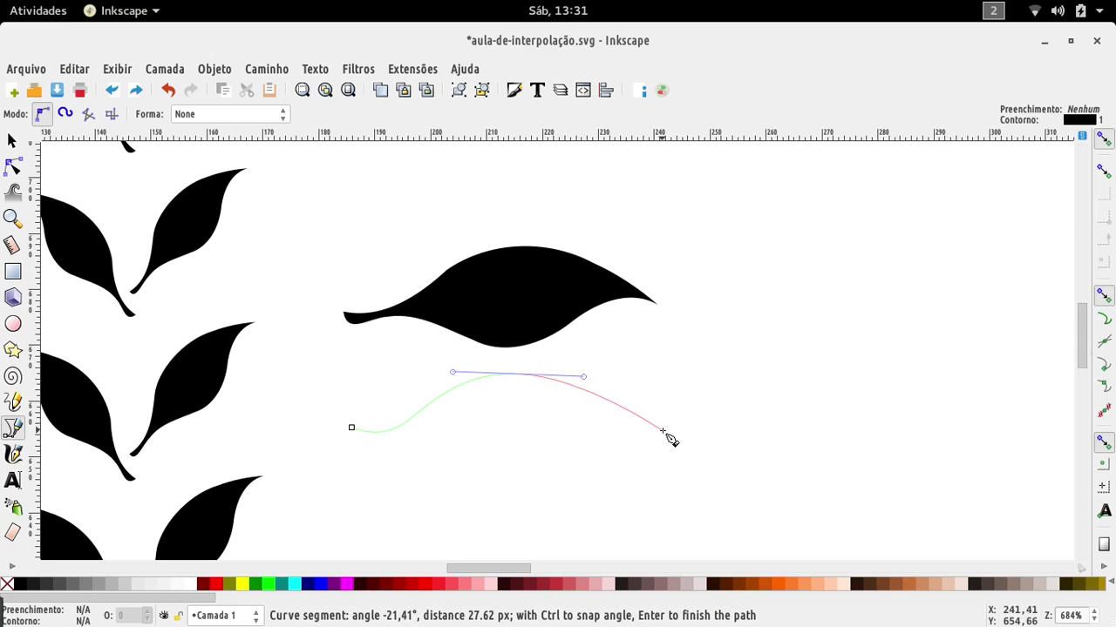
pyautogui.click(662, 431)
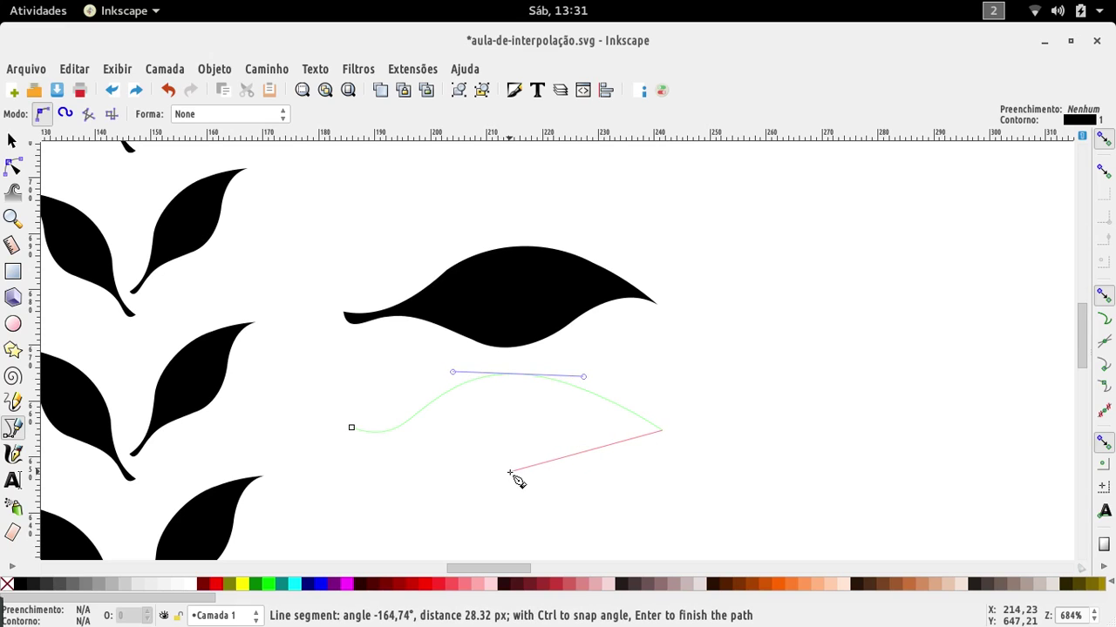
# Continue the path with a curved lower edge back to the stem and close the leaf outline at its starting point.
pyautogui.moveTo(510, 473); pyautogui.dragTo(477, 515)
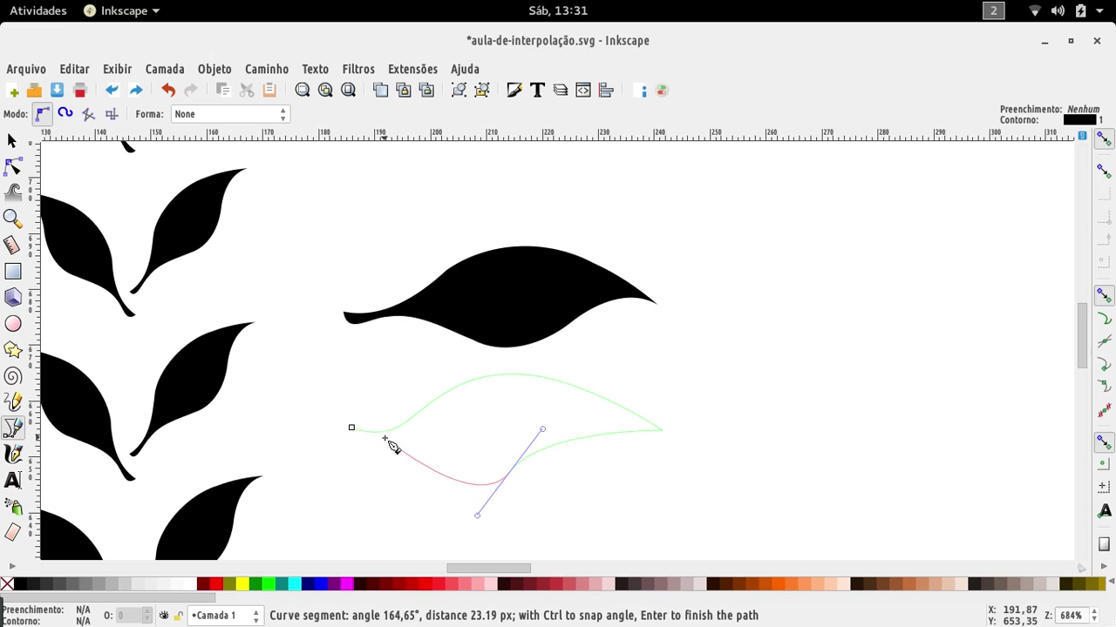
pyautogui.moveTo(352, 428); pyautogui.dragTo(351, 446)
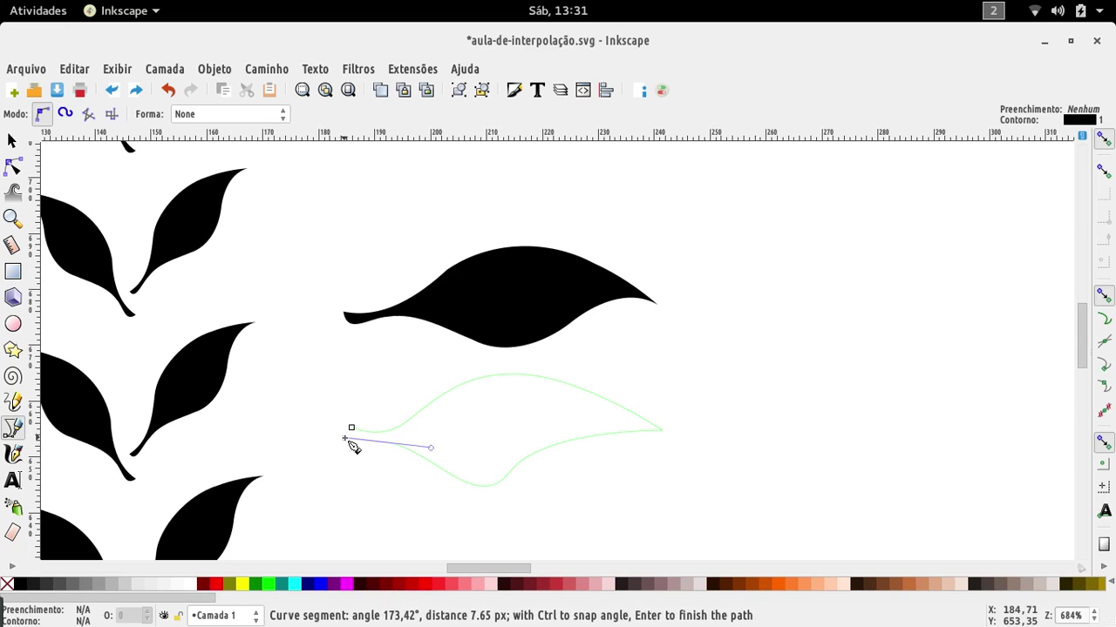
pyautogui.click(341, 441)
pyautogui.click(351, 428)
pyautogui.click(347, 430)
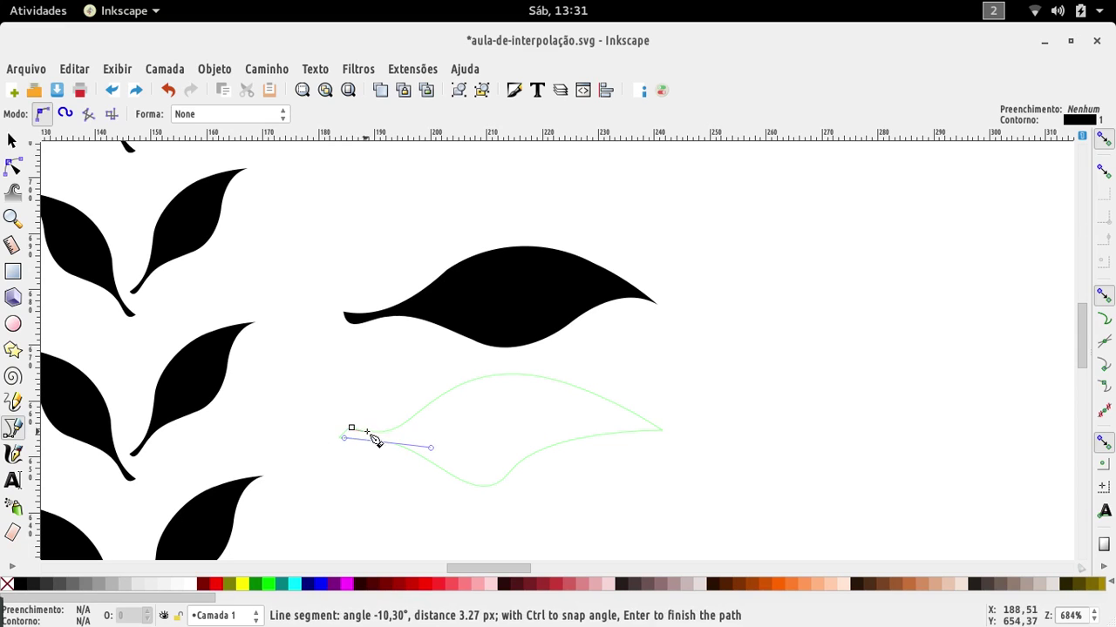
pyautogui.click(348, 432)
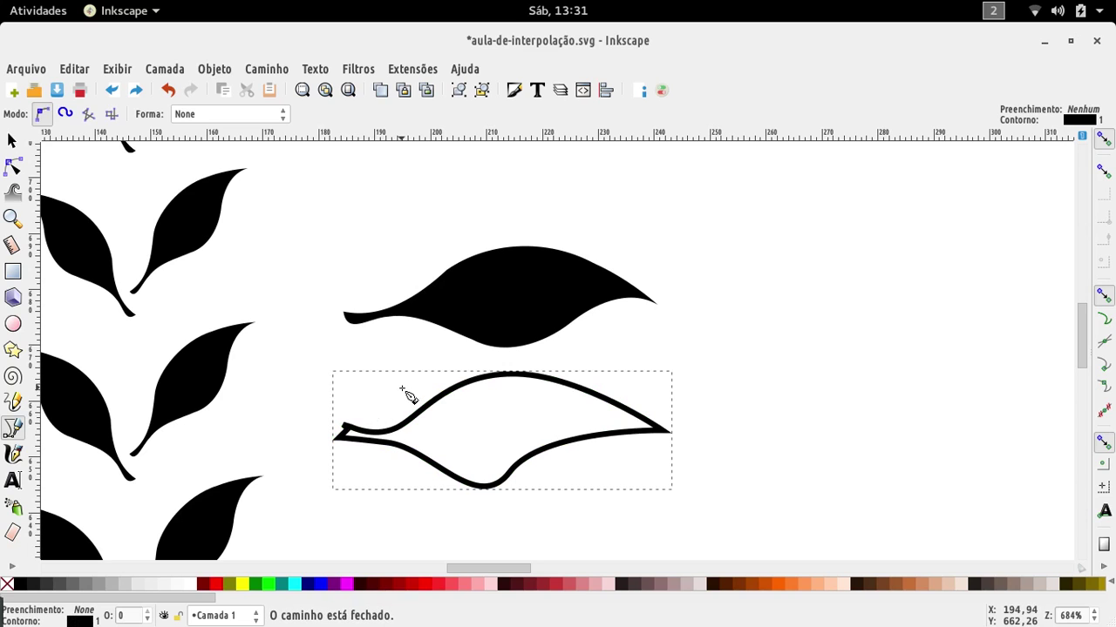
# Bend the short closing segment at the stem end of the new leaf into a curve by editing its handles.
pyautogui.press('n')
pyautogui.scroll(4, 361, 428)
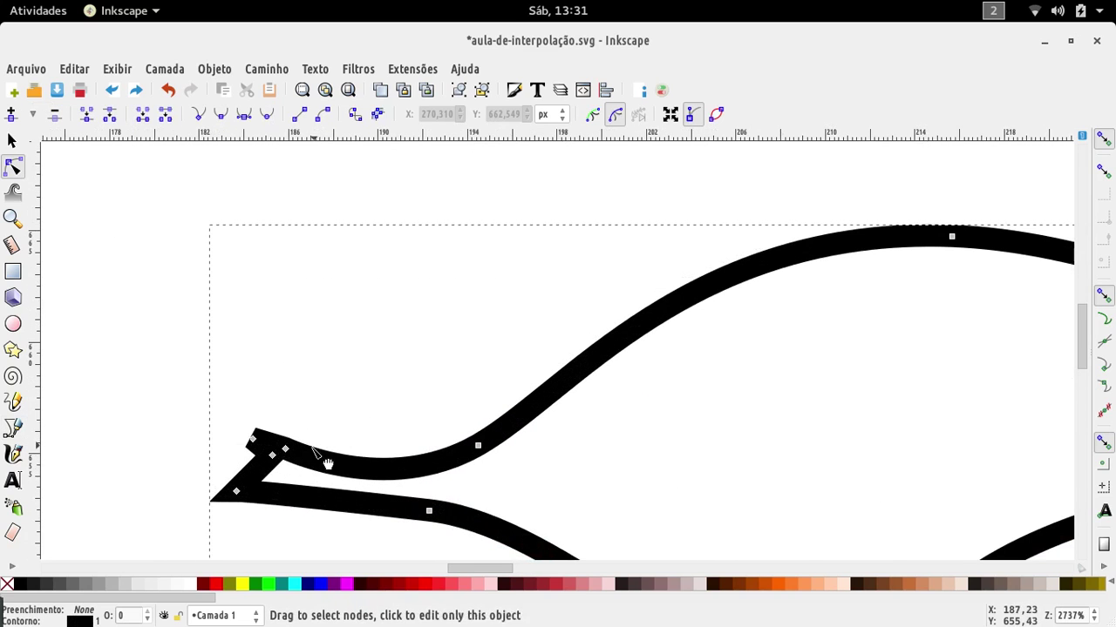
pyautogui.click(274, 458)
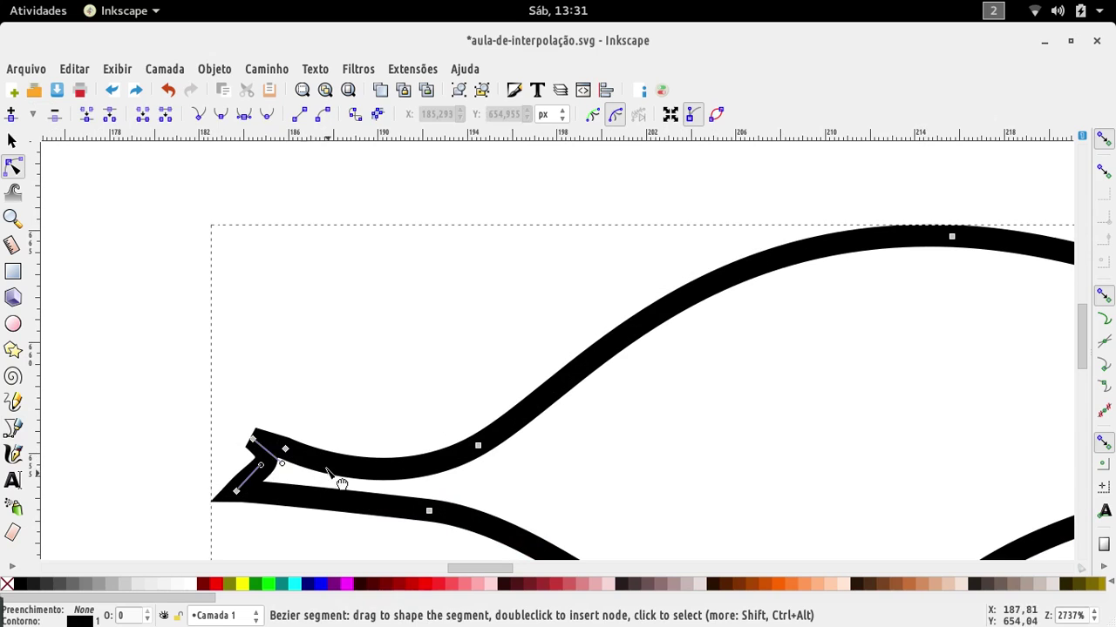
pyautogui.moveTo(260, 467); pyautogui.dragTo(235, 453)
pyautogui.scroll(-2, 229, 426)
pyautogui.scroll(-2, 428, 471)
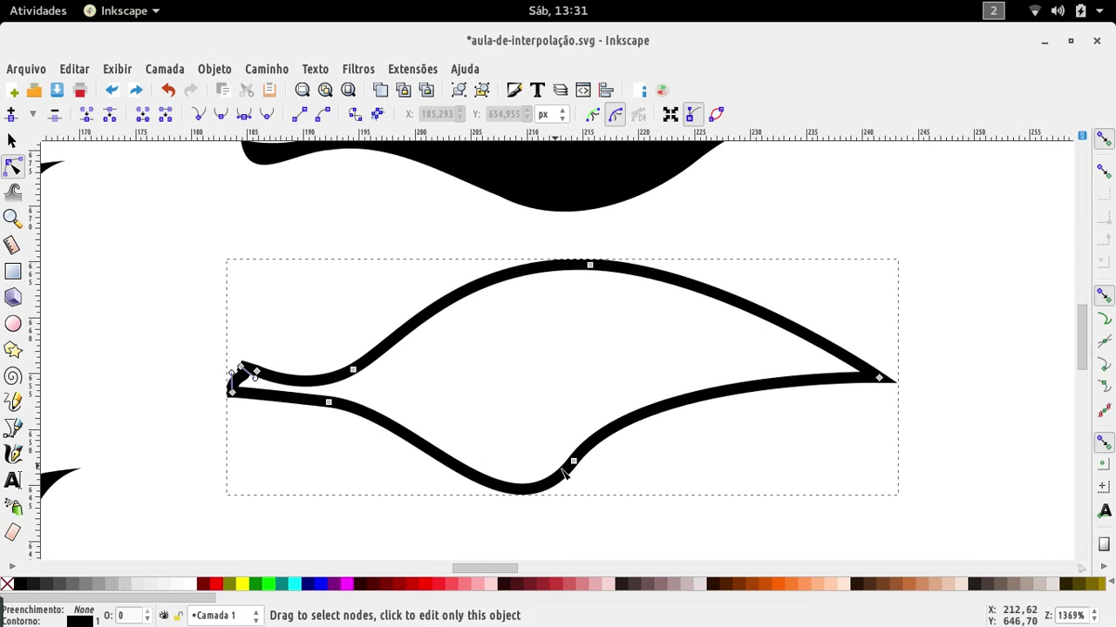
# Reshape the new leaf's lower edge by moving its middle node toward the tip, flattening its handles and bending the segment near the tip.
pyautogui.moveTo(575, 462); pyautogui.dragTo(608, 434)
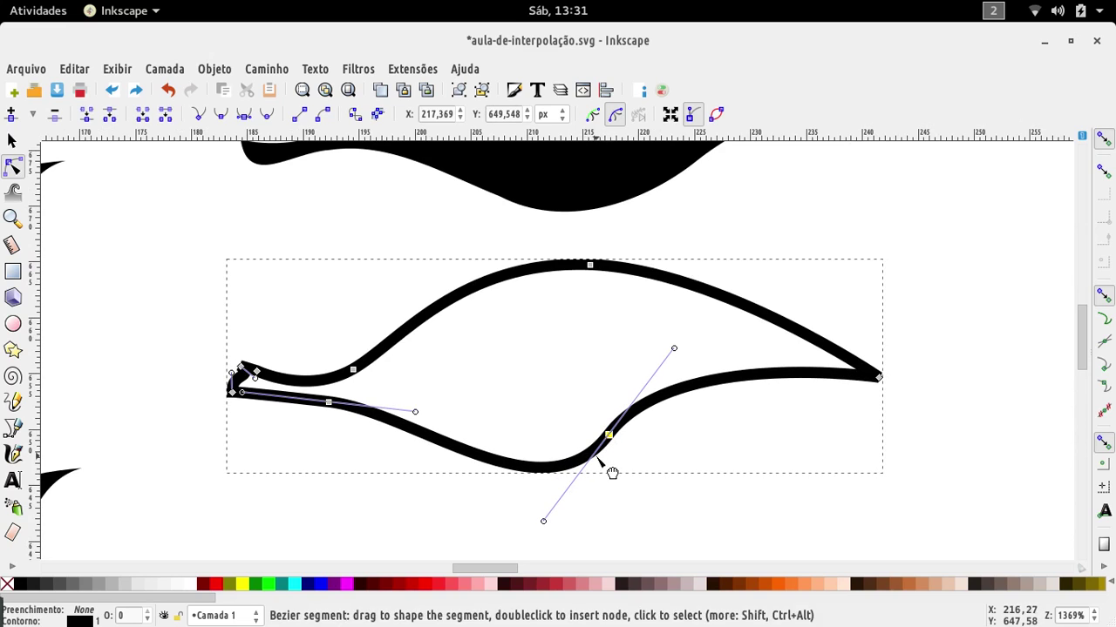
pyautogui.moveTo(542, 523); pyautogui.dragTo(499, 495)
pyautogui.click(880, 378)
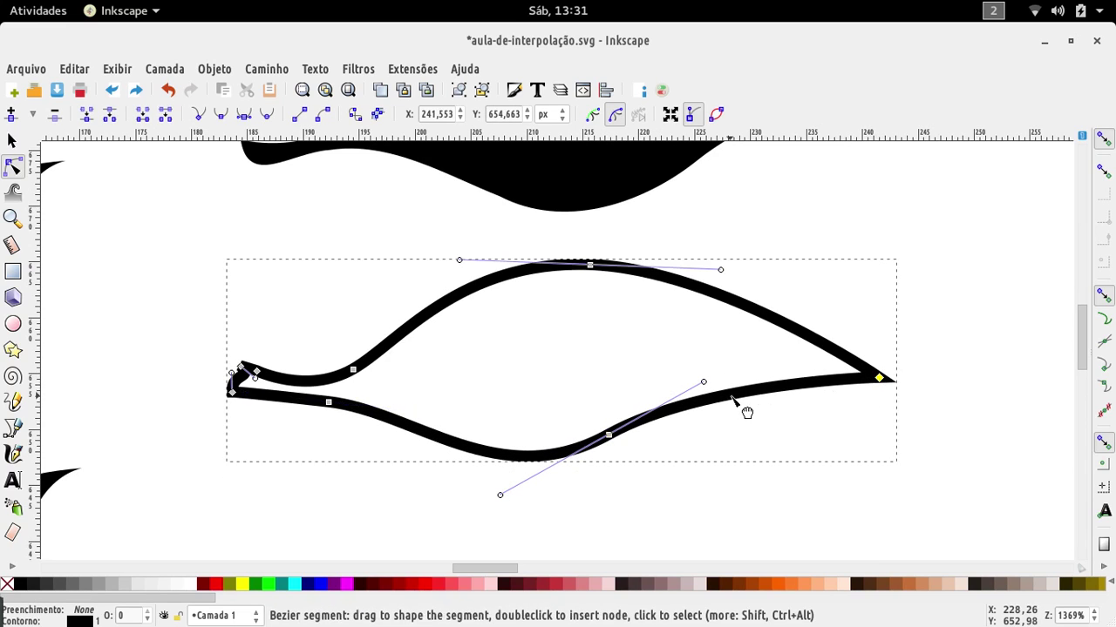
pyautogui.moveTo(728, 395)
pyautogui.mouseDown()
pyautogui.moveTo(740, 374)
pyautogui.moveTo(712, 365)
pyautogui.moveTo(767, 391)
pyautogui.moveTo(724, 401)
pyautogui.mouseUp()
# Fill the new leaf with black, leave it without an outline and deselect it.
pyautogui.keyDown('ctrl'); pyautogui.scroll(-3, 725, 400); pyautogui.keyUp('ctrl')
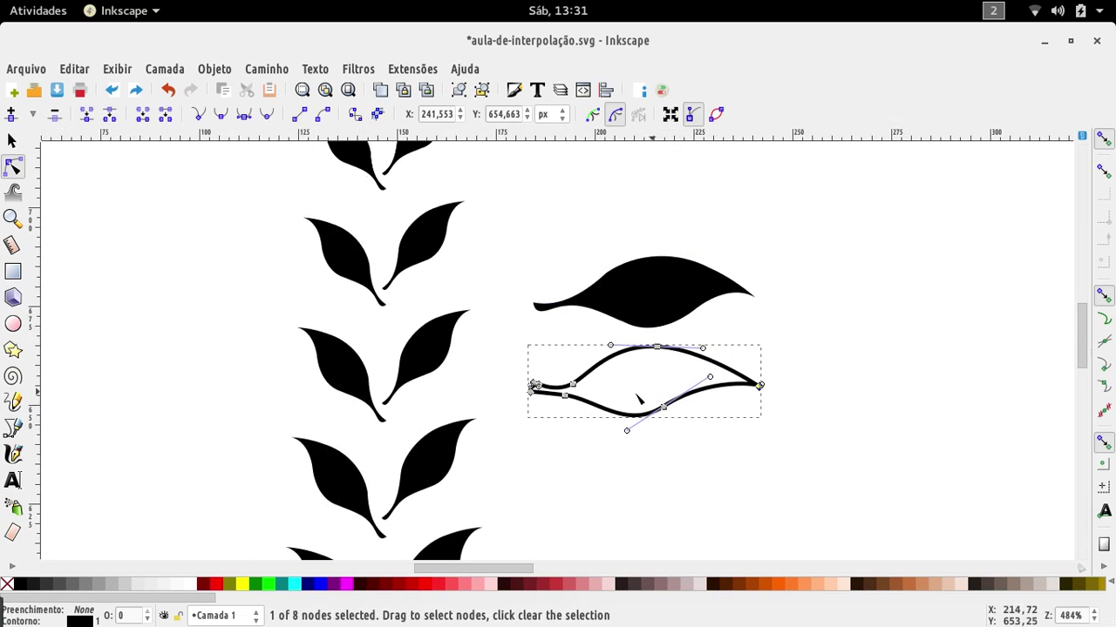
pyautogui.click(23, 583)
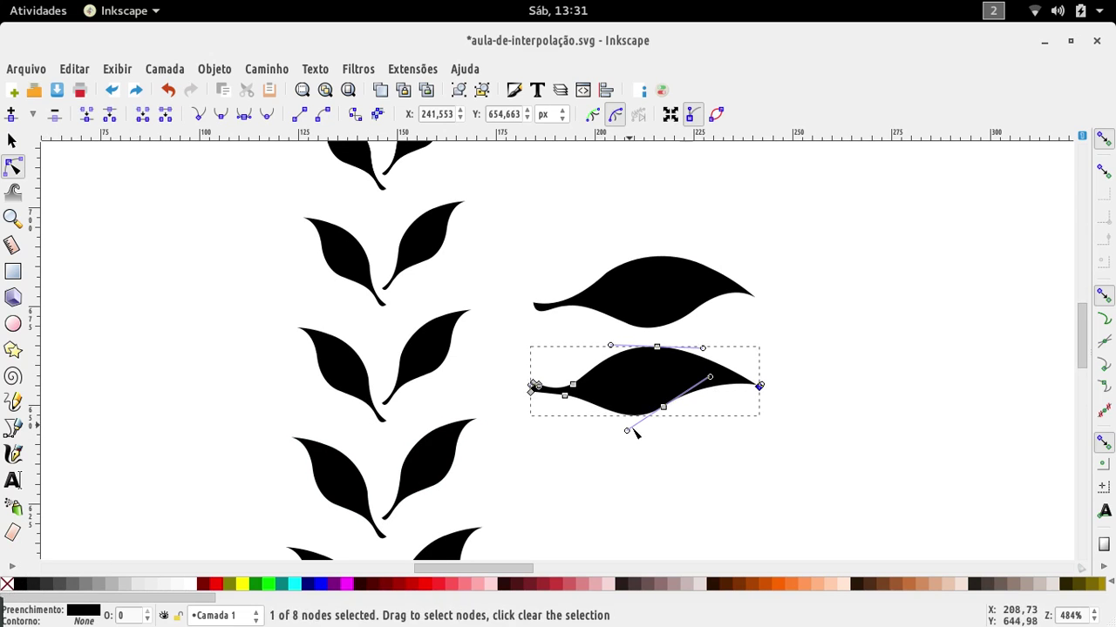
pyautogui.click(680, 443)
pyautogui.click(682, 444)
# Slim the new leaf's stem by adjusting the nodes and curves where it meets the blade, and leave node editing.
pyautogui.keyDown('ctrl'); pyautogui.scroll(-1, 628, 438); pyautogui.keyUp('ctrl')
pyautogui.keyDown('ctrl'); pyautogui.scroll(3, 632, 438); pyautogui.keyUp('ctrl')
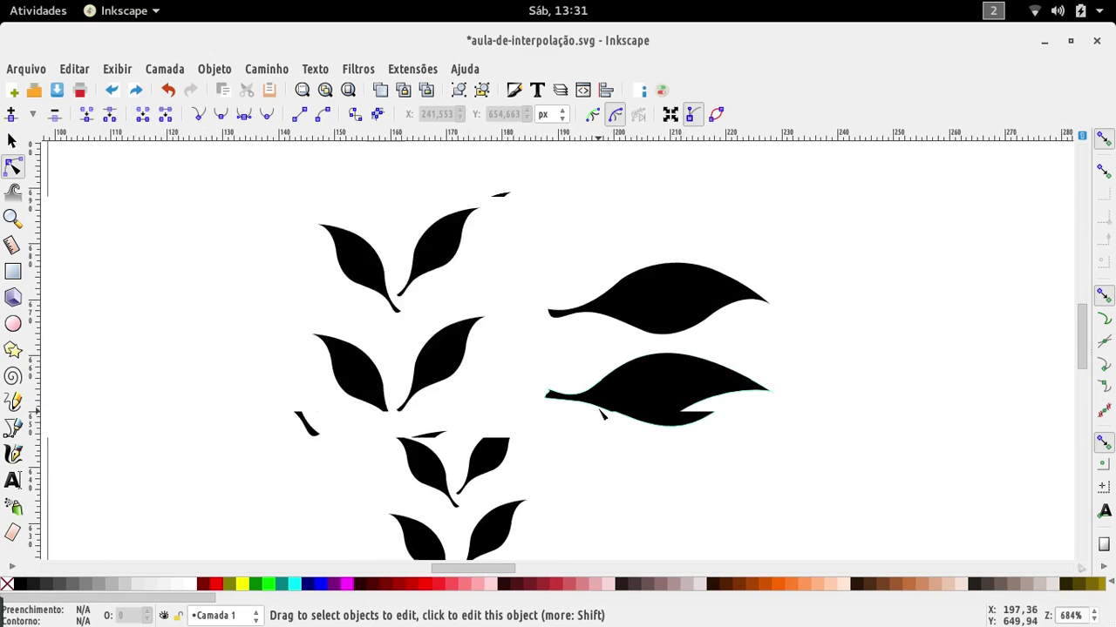
pyautogui.keyDown('ctrl'); pyautogui.scroll(2, 550, 398); pyautogui.keyUp('ctrl')
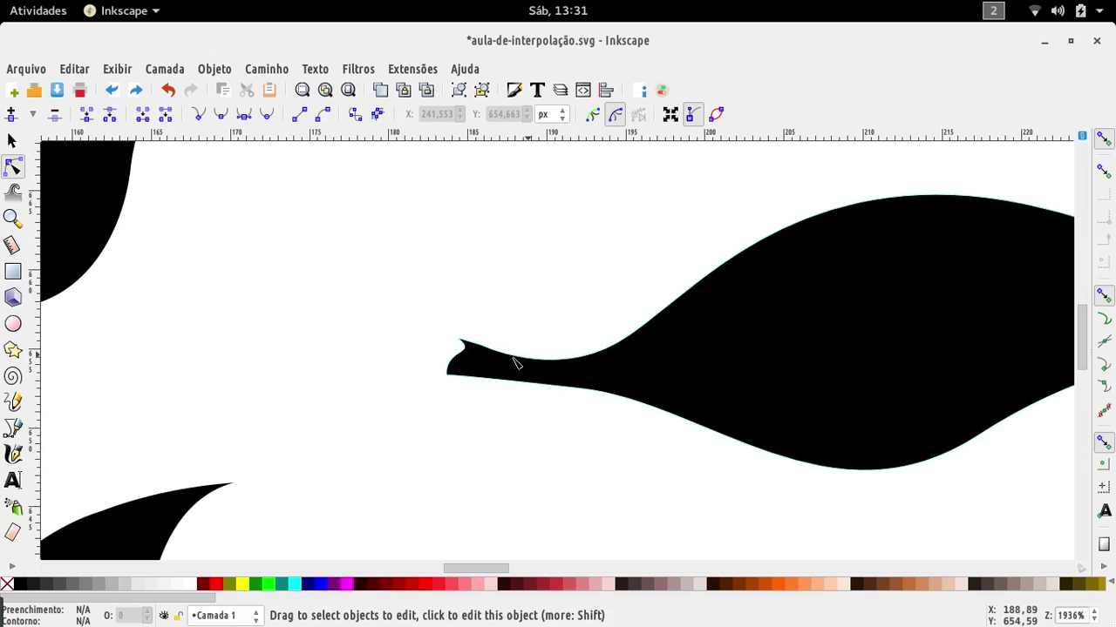
pyautogui.click(571, 369)
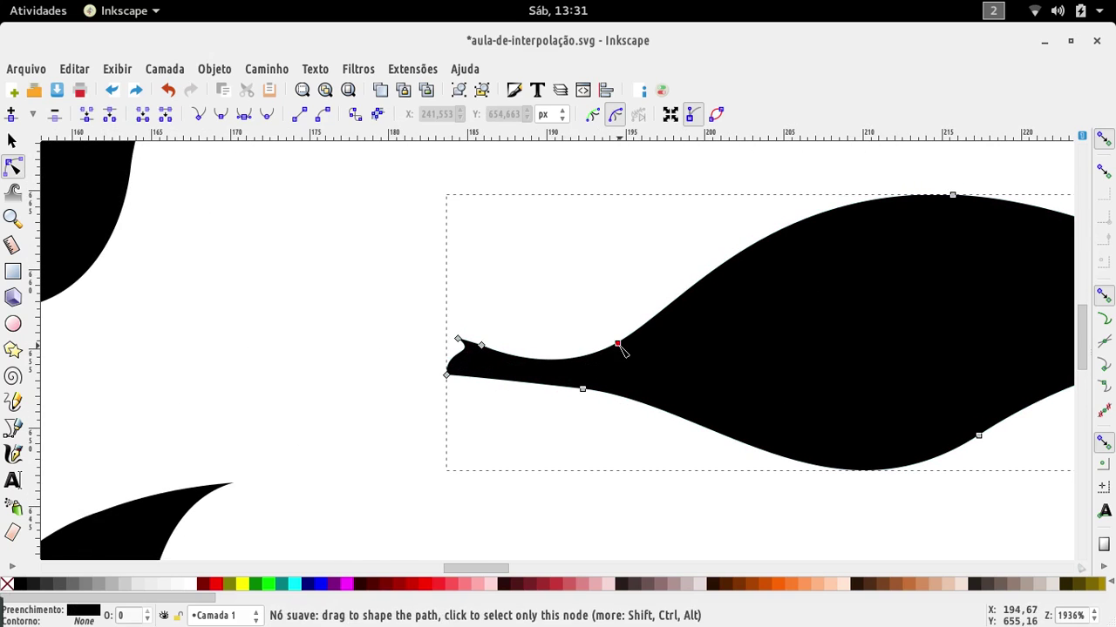
pyautogui.moveTo(644, 351); pyautogui.dragTo(628, 333)
pyautogui.hotkey('ctrl', 'z')
pyautogui.moveTo(582, 389)
pyautogui.mouseDown()
pyautogui.moveTo(595, 374)
pyautogui.moveTo(585, 376)
pyautogui.mouseUp()
pyautogui.press('s')
pyautogui.press('Escape')
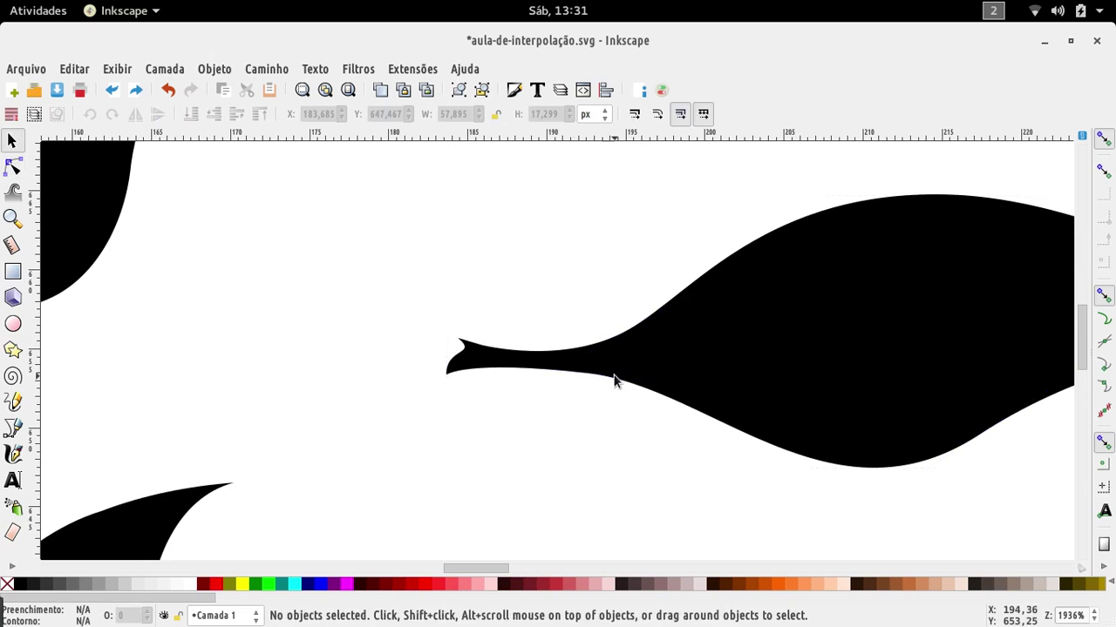
# Move the new leaf onto the empty canvas left of the page, at about X -129, Y 653 px.
pyautogui.scroll(-1, 600, 377)
pyautogui.scroll(-3, 601, 377)
pyautogui.click(668, 386)
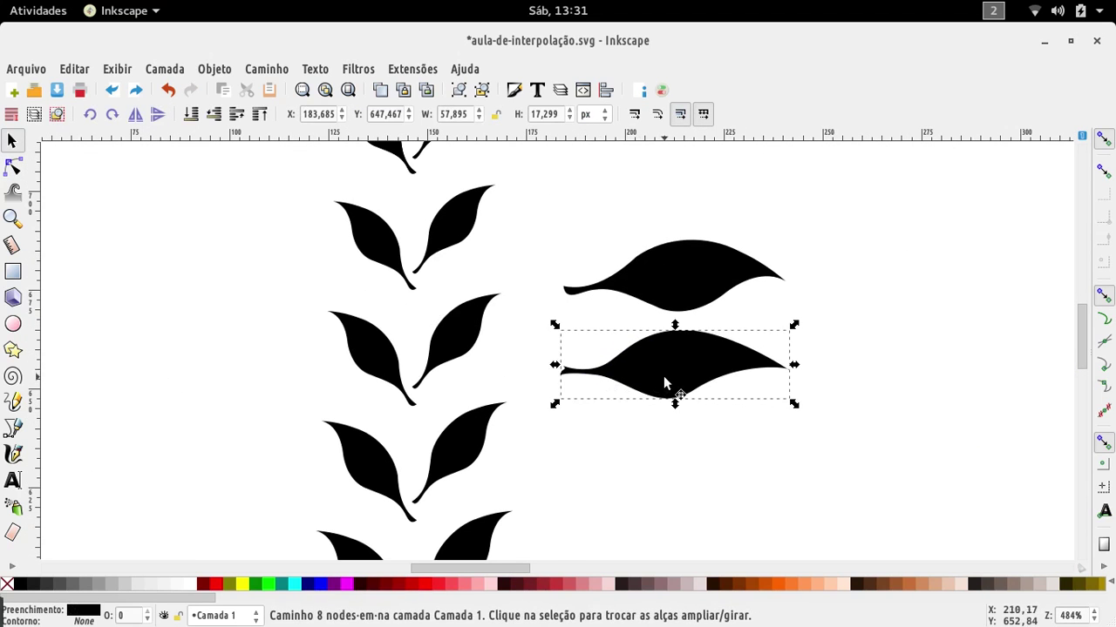
pyautogui.moveTo(668, 386); pyautogui.dragTo(144, 373)
pyautogui.scroll(-2, 762, 373)
pyautogui.hscroll(-10, 167, 348)
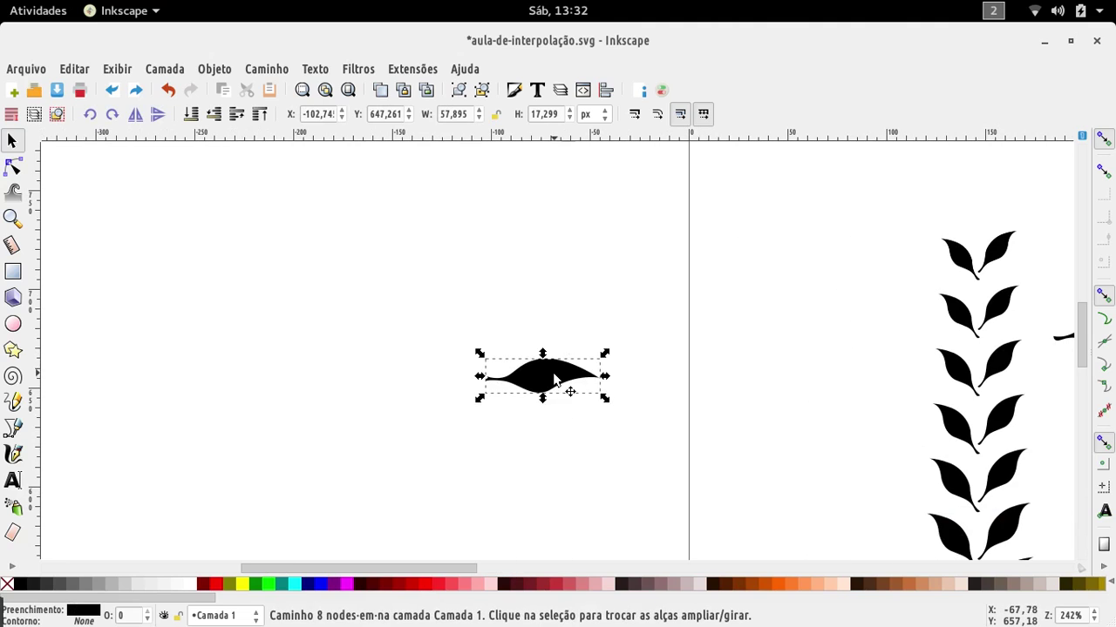
pyautogui.moveTo(555, 381); pyautogui.dragTo(500, 370)
pyautogui.scroll(2, 493, 369)
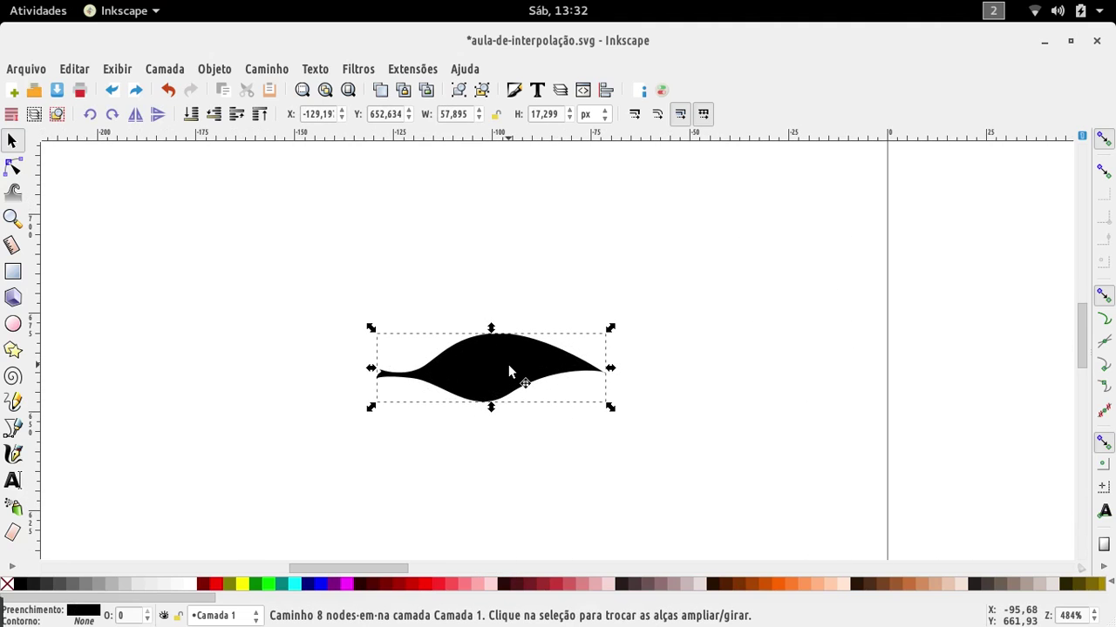
# Rotate the new leaf about 45° counterclockwise so its tip points up and to the right, and deselect it.
pyautogui.press('[')
pyautogui.press('[')
pyautogui.press('[')
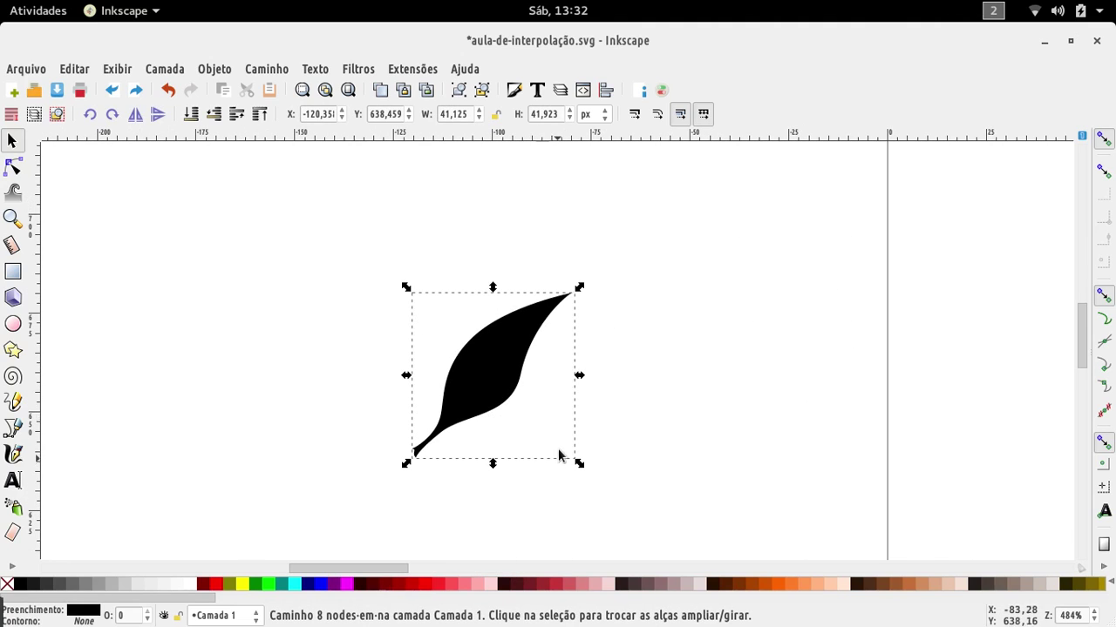
pyautogui.click(666, 373)
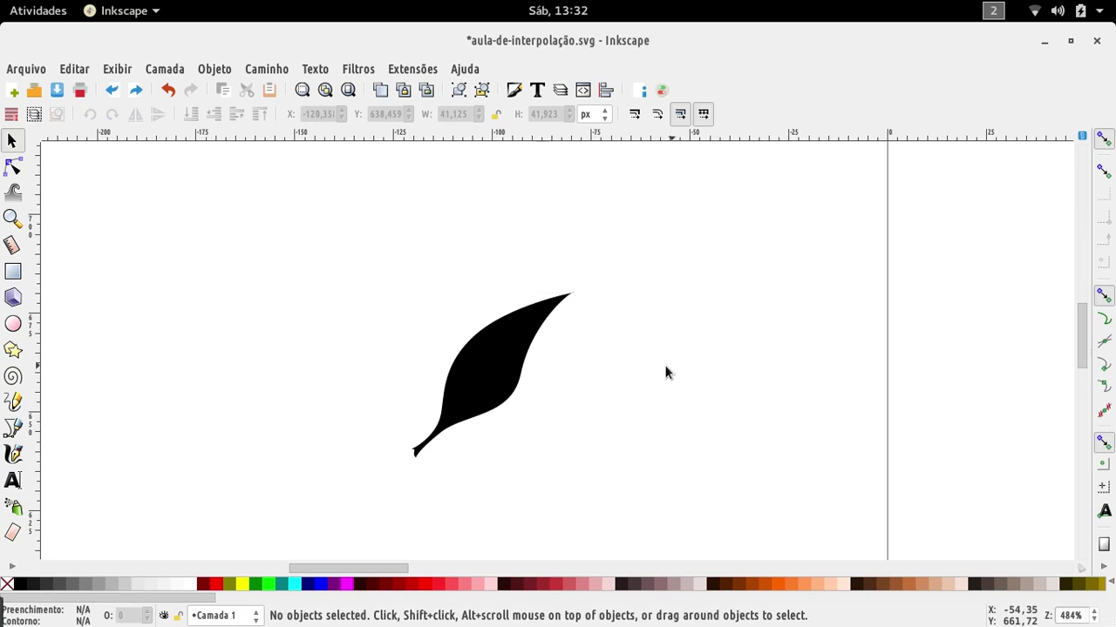
# Duplicate the leaf, flip the copy horizontally and place it on the left so both stem ends meet, and deselect it.
pyautogui.click(492, 381)
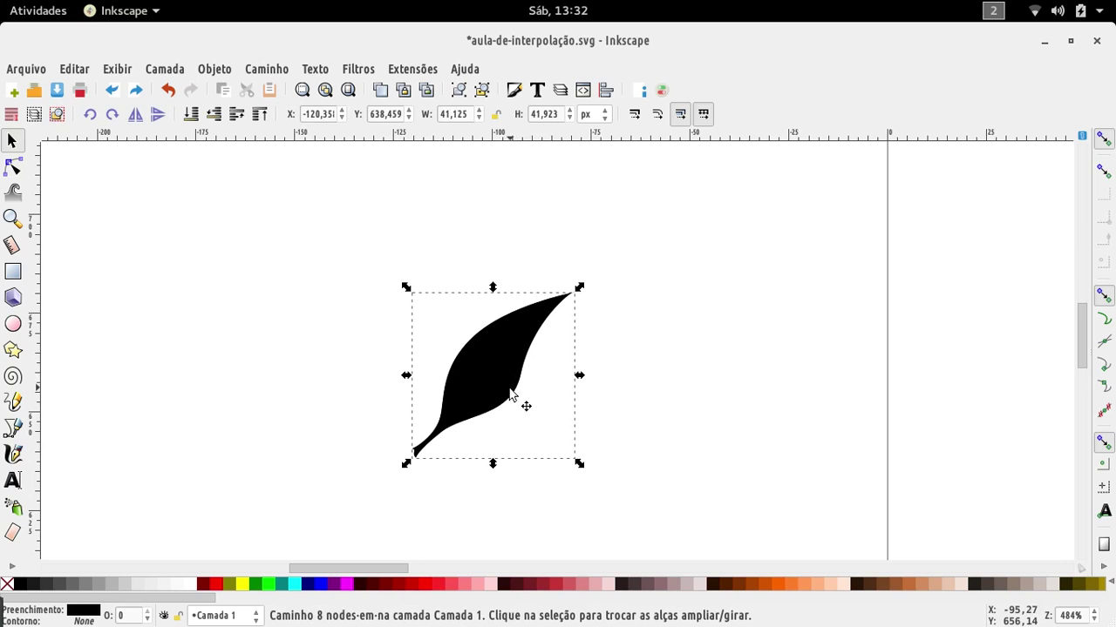
pyautogui.hotkey('ctrl', 'd')
pyautogui.press('h')
pyautogui.moveTo(510, 392); pyautogui.dragTo(353, 380)
pyautogui.scroll(5, 398, 444)
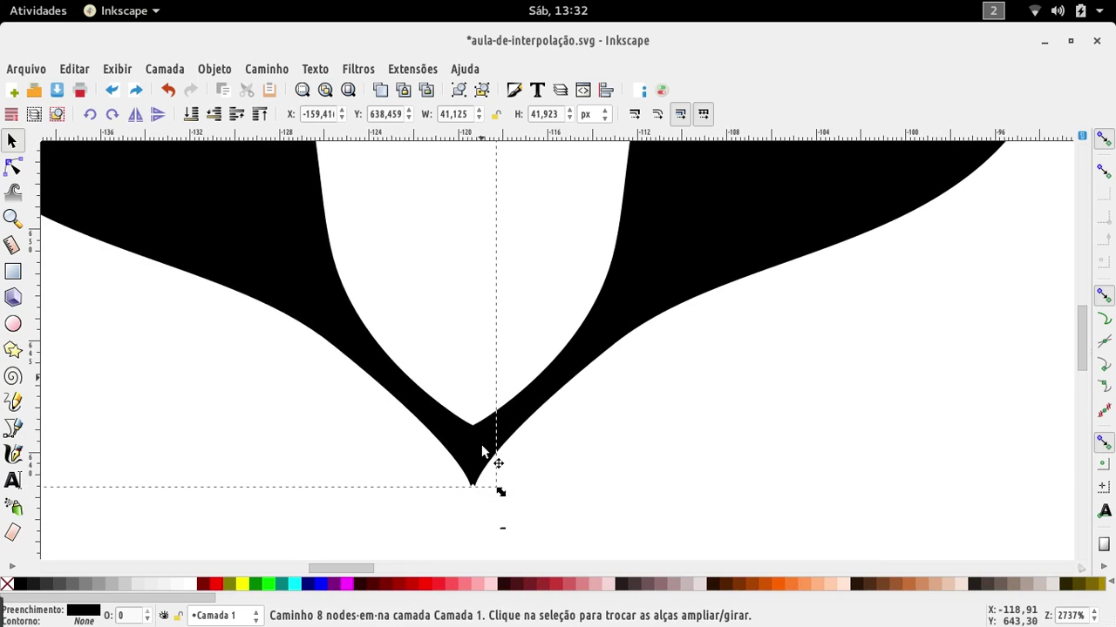
pyautogui.scroll(-4, 475, 429)
pyautogui.press('Escape')
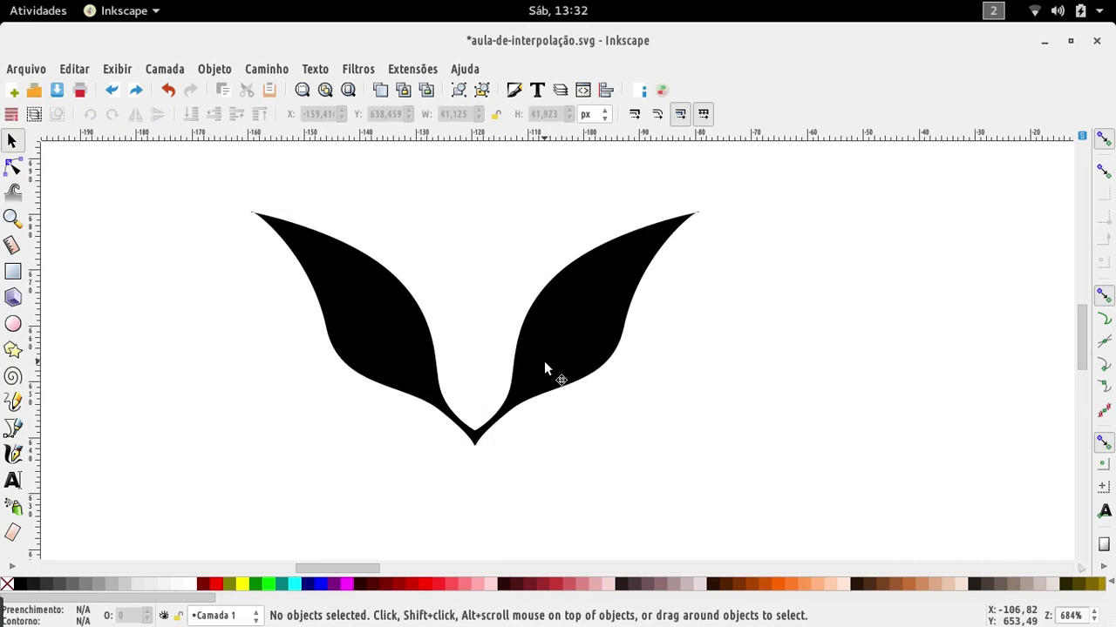
# Raise the right leaf straight up by about 7 px so the pair is staggered, and deselect it.
pyautogui.click(544, 370)
pyautogui.moveTo(558, 371); pyautogui.dragTo(556, 318)
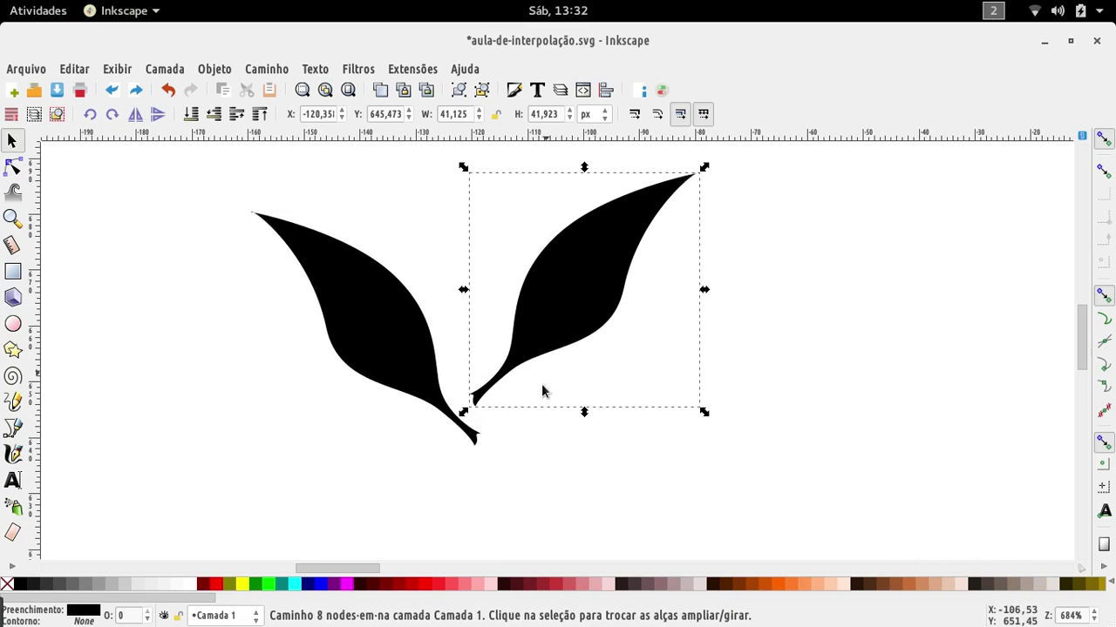
pyautogui.click(558, 440)
# Select both leaves, move them left to about X -208, Y 631 px, and combine them into one path.
pyautogui.scroll(-4, 525, 438)
pyautogui.moveTo(352, 324); pyautogui.dragTo(582, 450)
pyautogui.moveTo(541, 406); pyautogui.dragTo(473, 415)
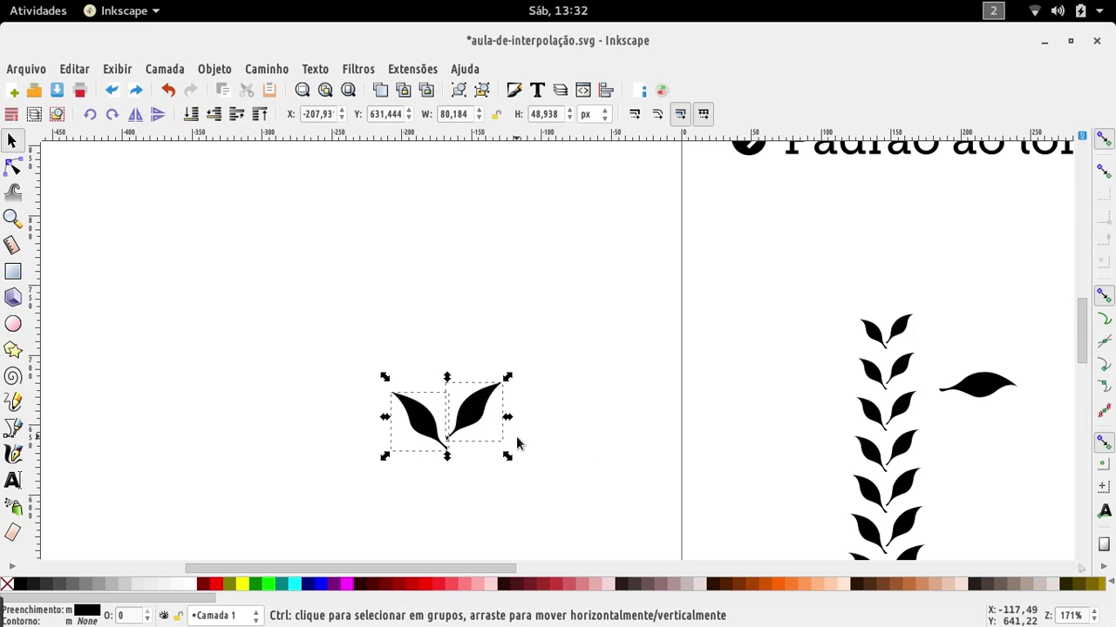
pyautogui.hotkey('ctrl', 'k')
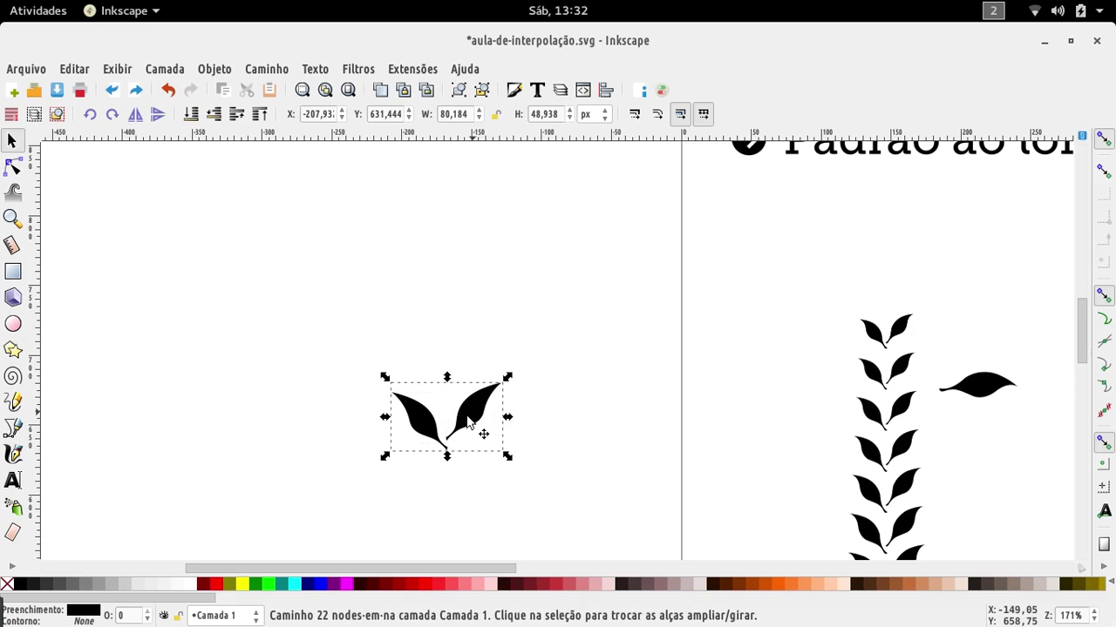
pyautogui.scroll(3, 453, 427)
pyautogui.scroll(-5, 448, 436)
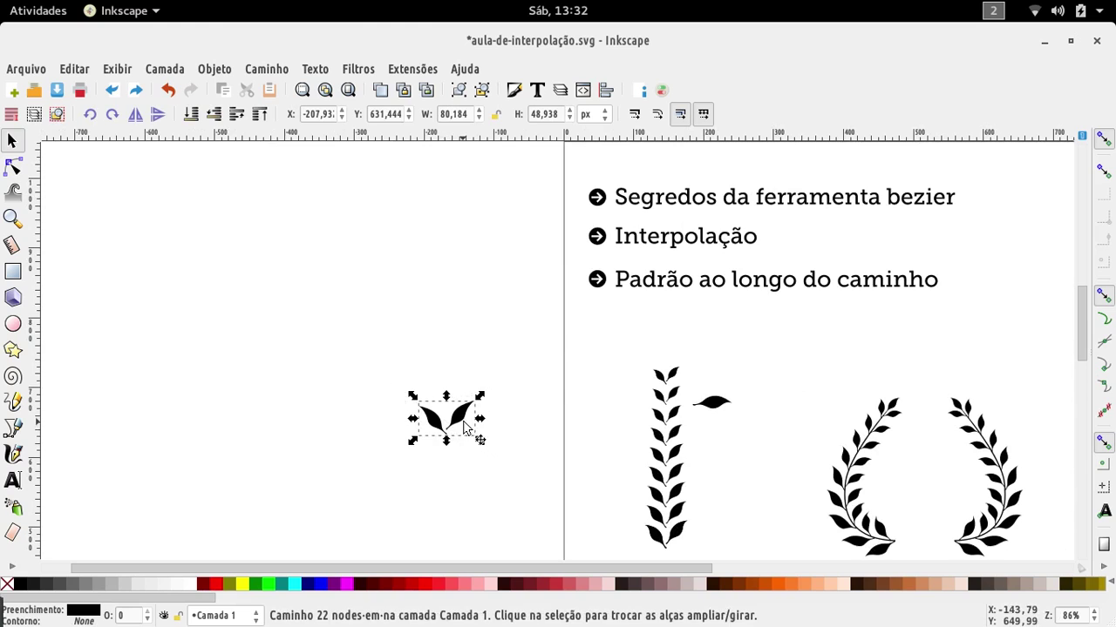
# Duplicate the leaf pair and shrink one copy to about 54 × 33 px, centred well above the full-size pair.
pyautogui.moveTo(465, 427); pyautogui.dragTo(416, 193)
pyautogui.hotkey('ctrl', 'd')
pyautogui.click(419, 279)
pyautogui.click(406, 224)
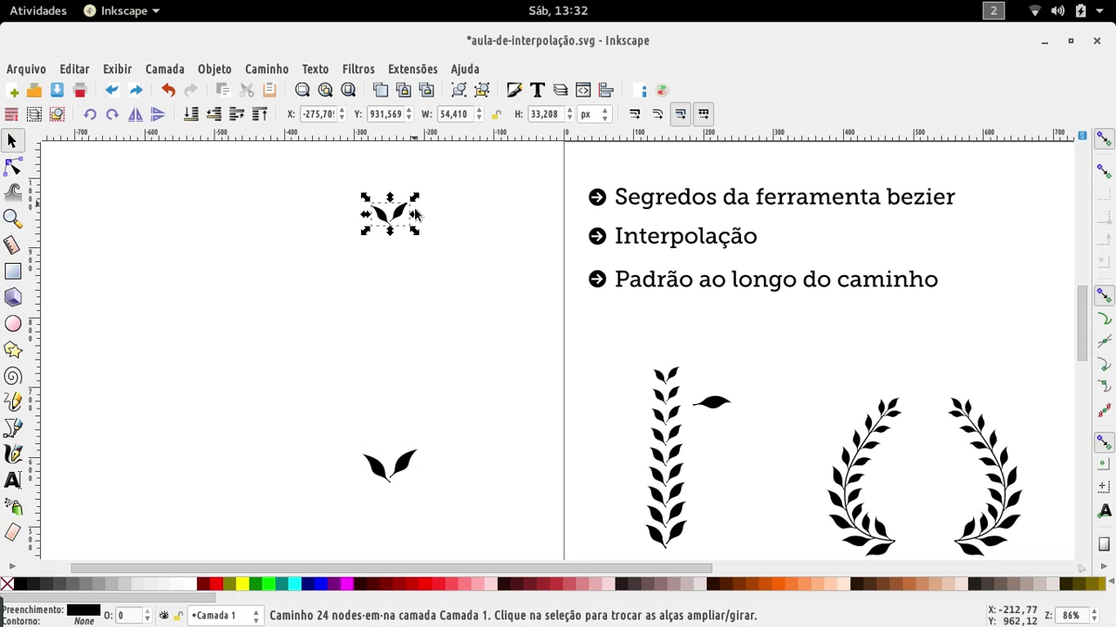
pyautogui.click(401, 325)
# Interpolate between the small and large leaf pairs with exponent 0, 7 steps, method 1 and duplicated end paths.
pyautogui.moveTo(344, 193); pyautogui.dragTo(431, 506)
pyautogui.click(410, 69)
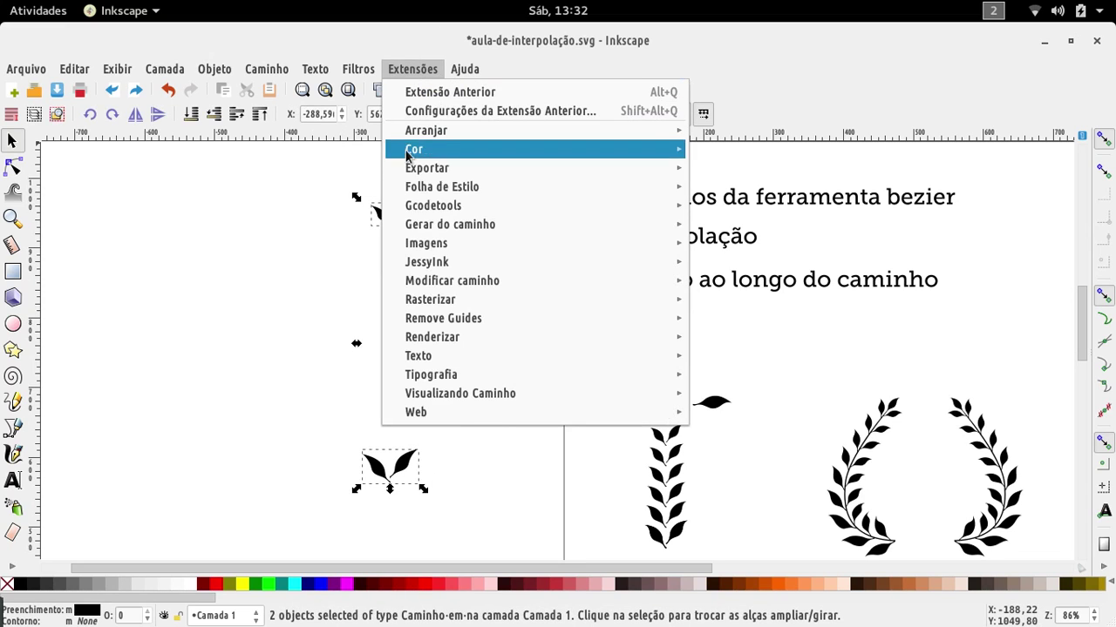
pyautogui.moveTo(427, 231)
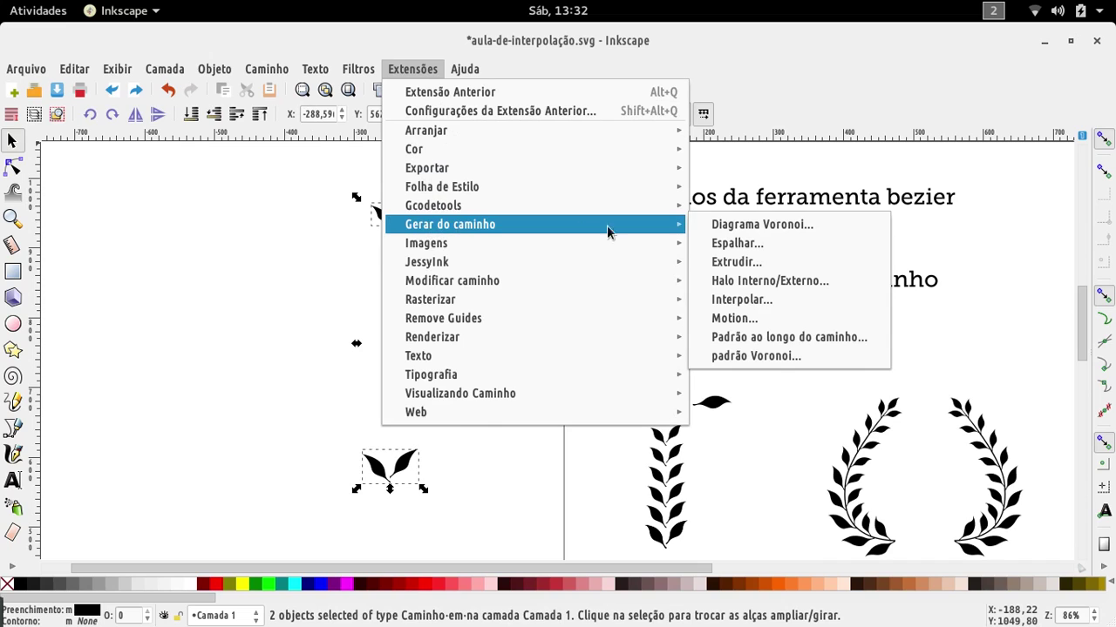
pyautogui.click(749, 301)
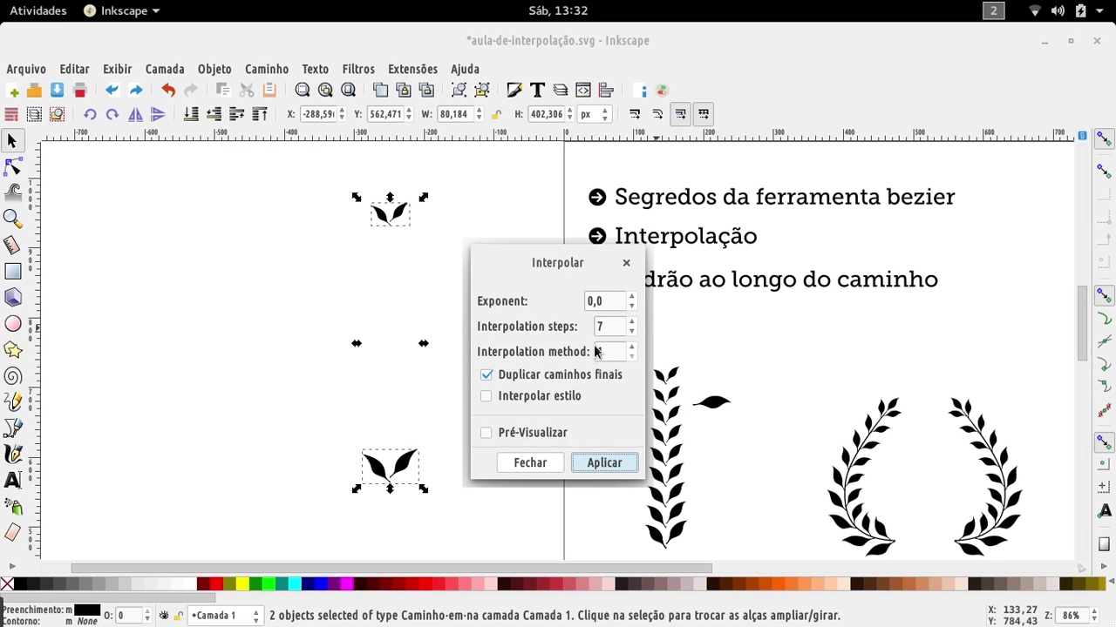
pyautogui.click(486, 433)
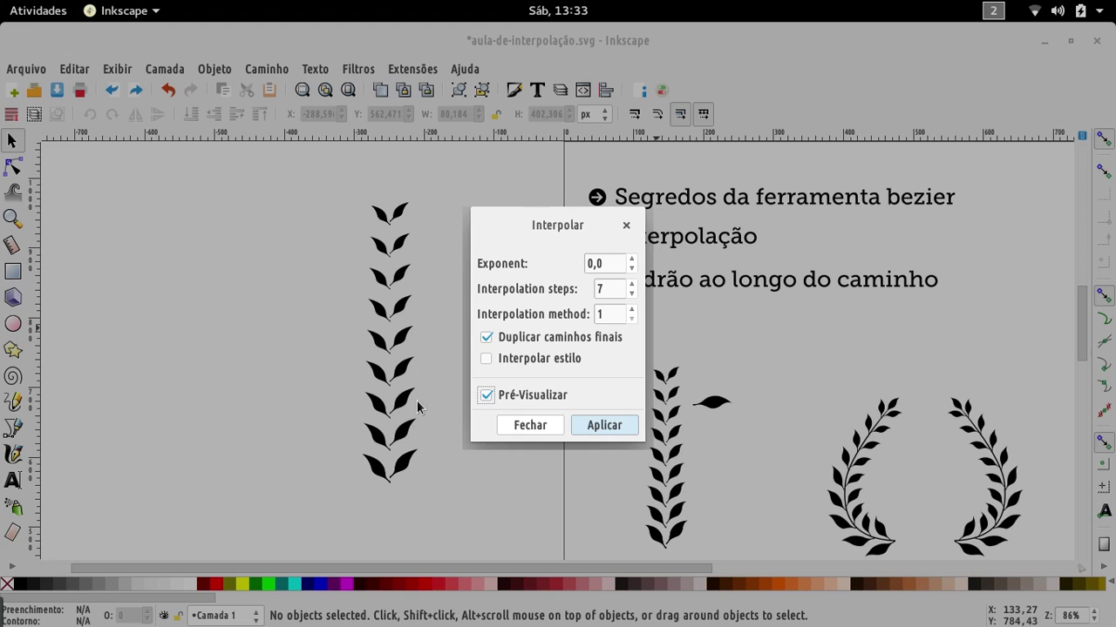
pyautogui.click(604, 425)
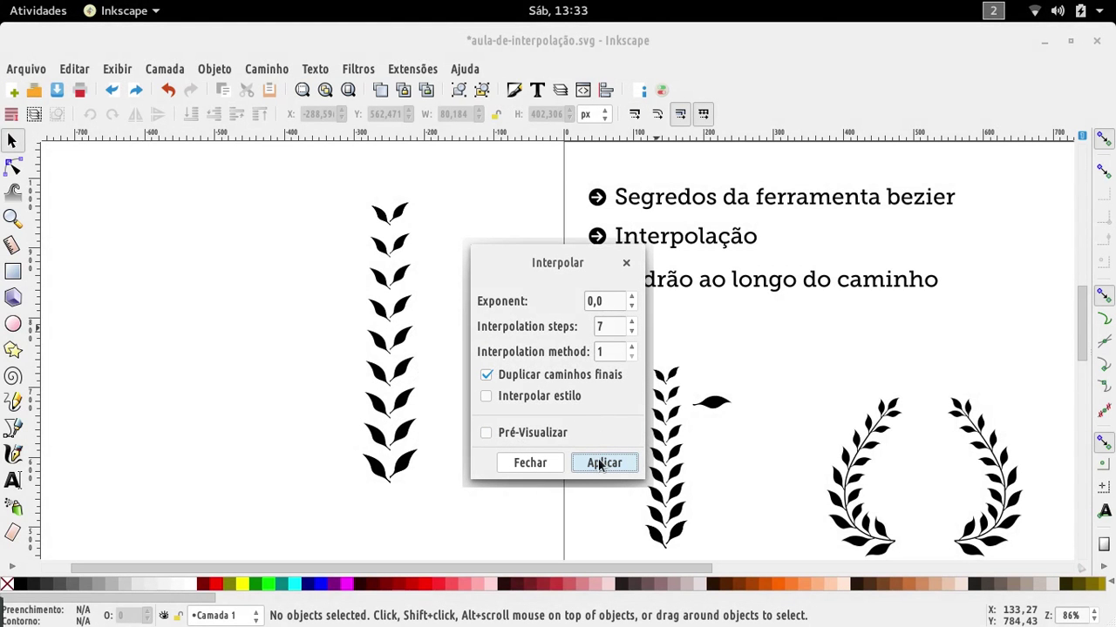
pyautogui.click(530, 463)
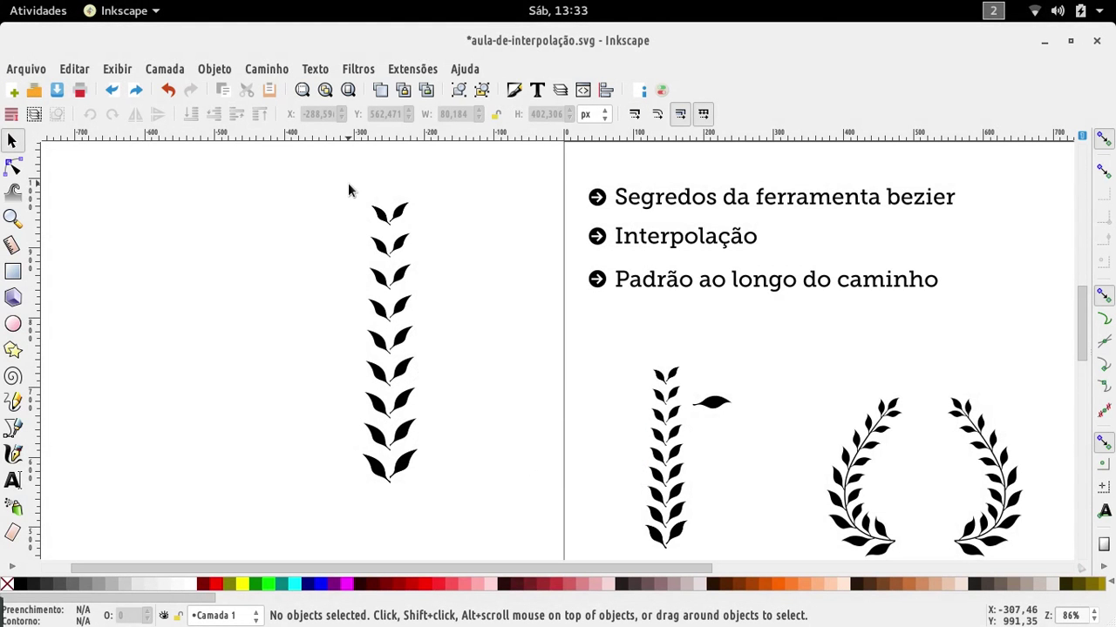
# Move the whole leaf column left to about X -497, Y 579 px and deselect it.
pyautogui.moveTo(348, 190); pyautogui.dragTo(453, 502)
pyautogui.moveTo(398, 399); pyautogui.dragTo(253, 387)
pyautogui.click(311, 346)
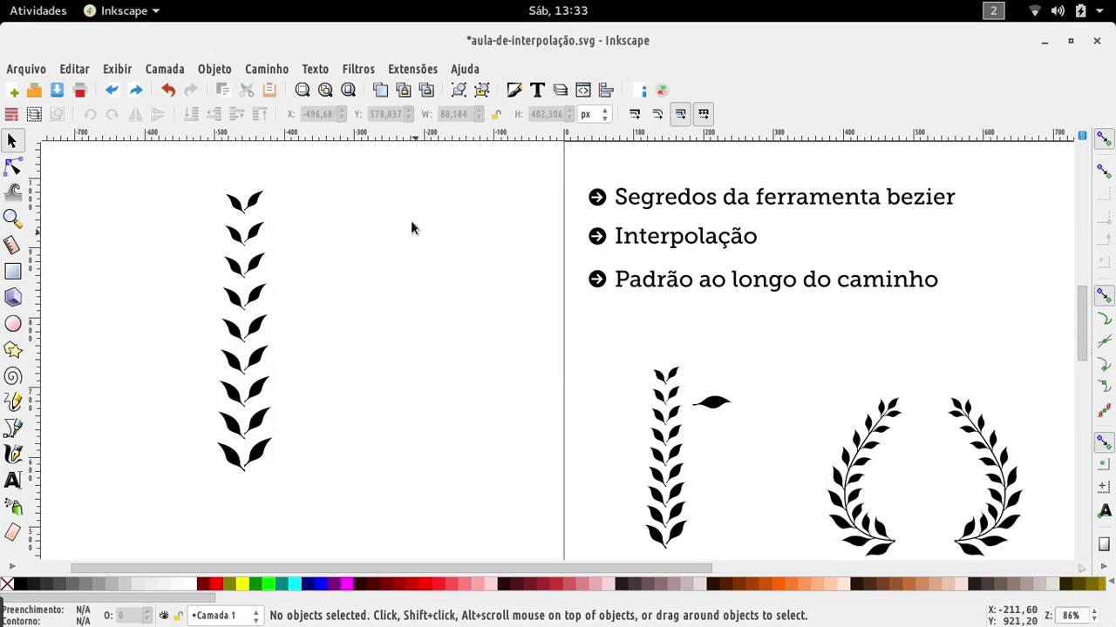
# Draw an open three-node Bezier curve about 117 × 320 px beside the leaf column, bulging left like a laurel stem.
pyautogui.scroll(-2, 881, 377)
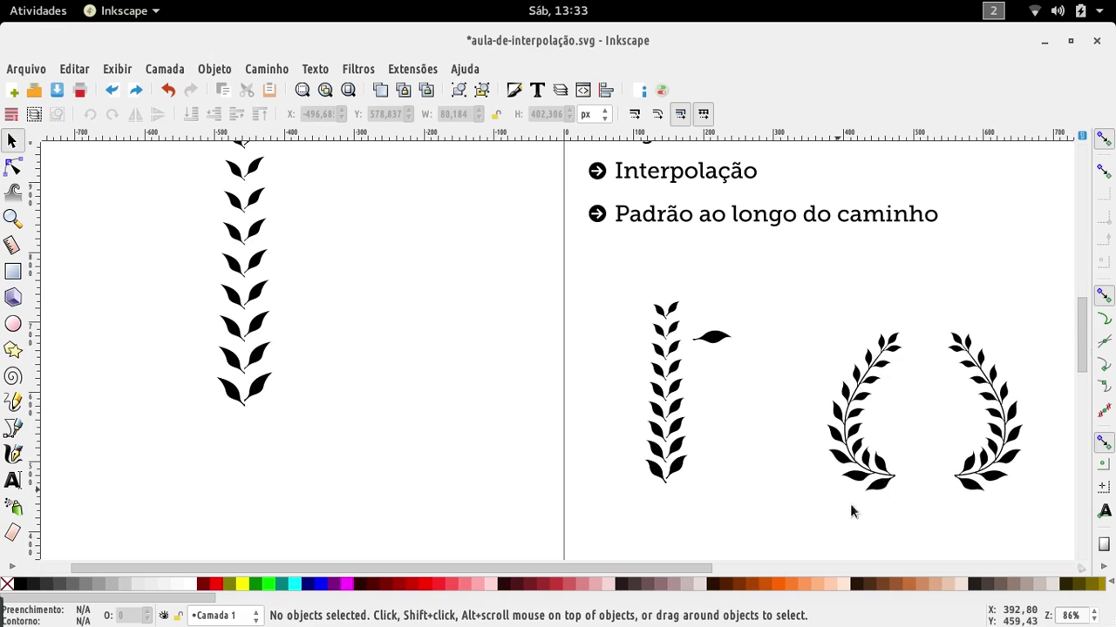
pyautogui.scroll(2, 209, 293)
pyautogui.press('b')
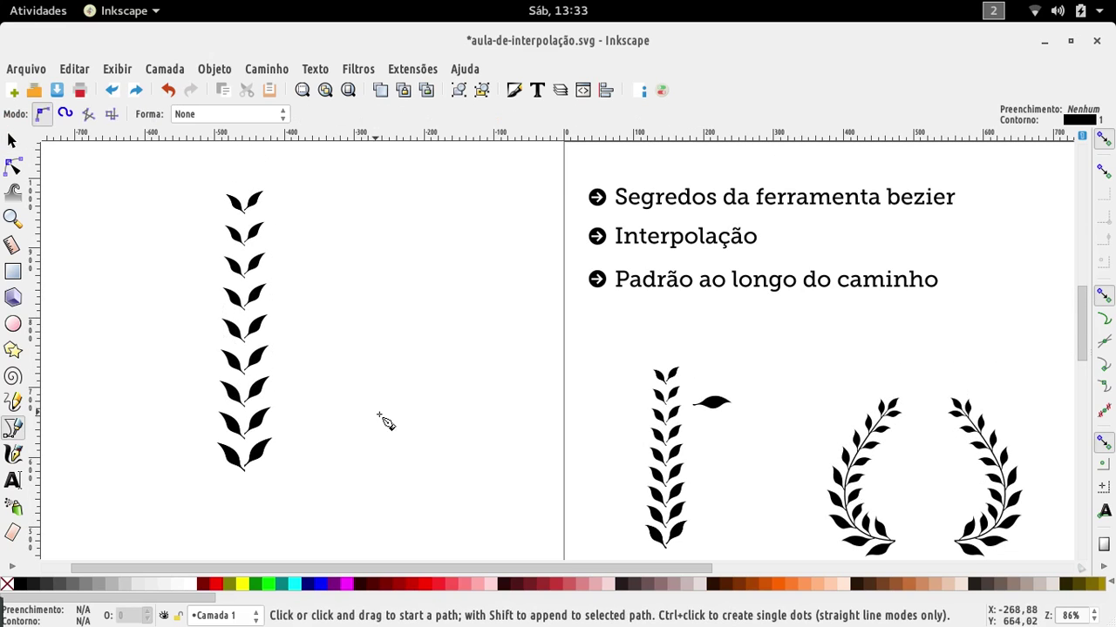
pyautogui.moveTo(397, 451); pyautogui.dragTo(323, 452)
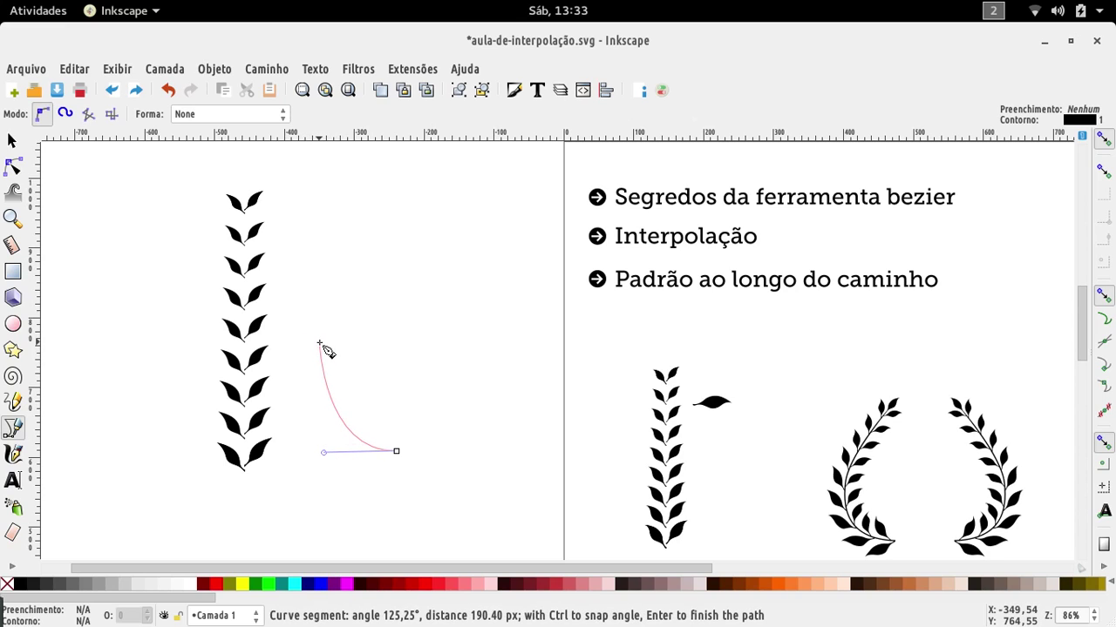
pyautogui.moveTo(319, 343); pyautogui.dragTo(333, 300)
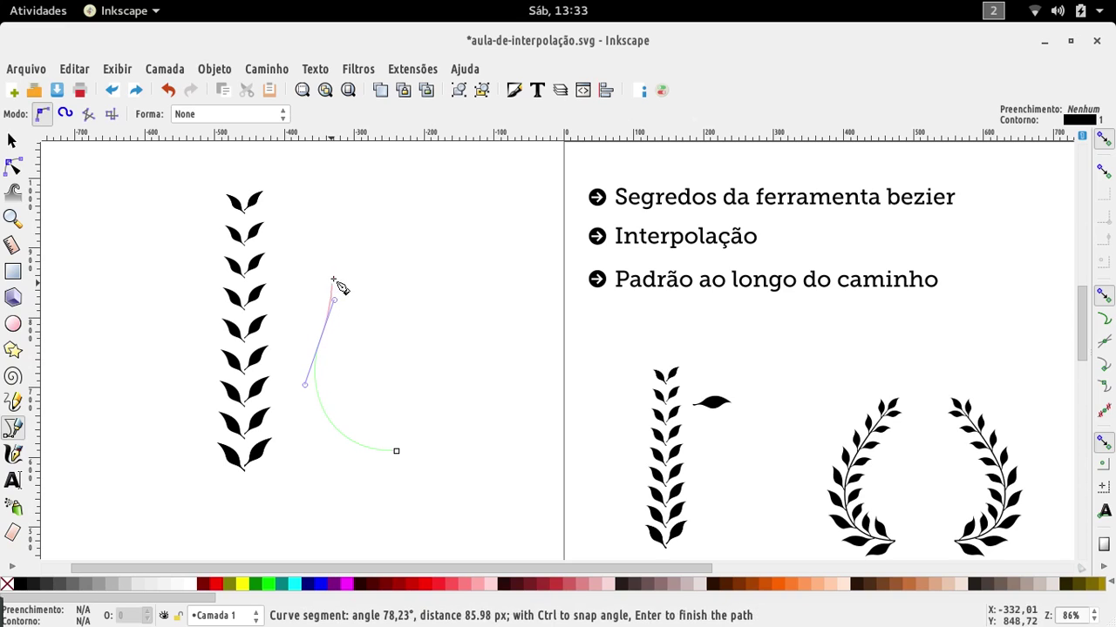
pyautogui.doubleClick(385, 230)
pyautogui.press('n')
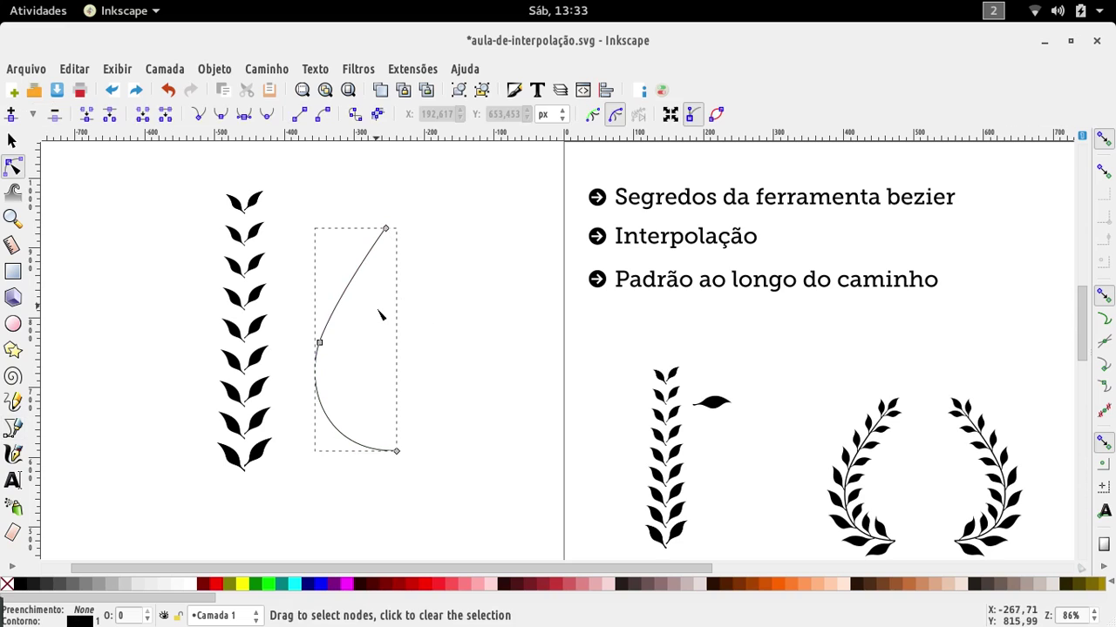
# Scale the stem curve down proportionally to about 104 × 285 px and deselect it.
pyautogui.click(388, 337)
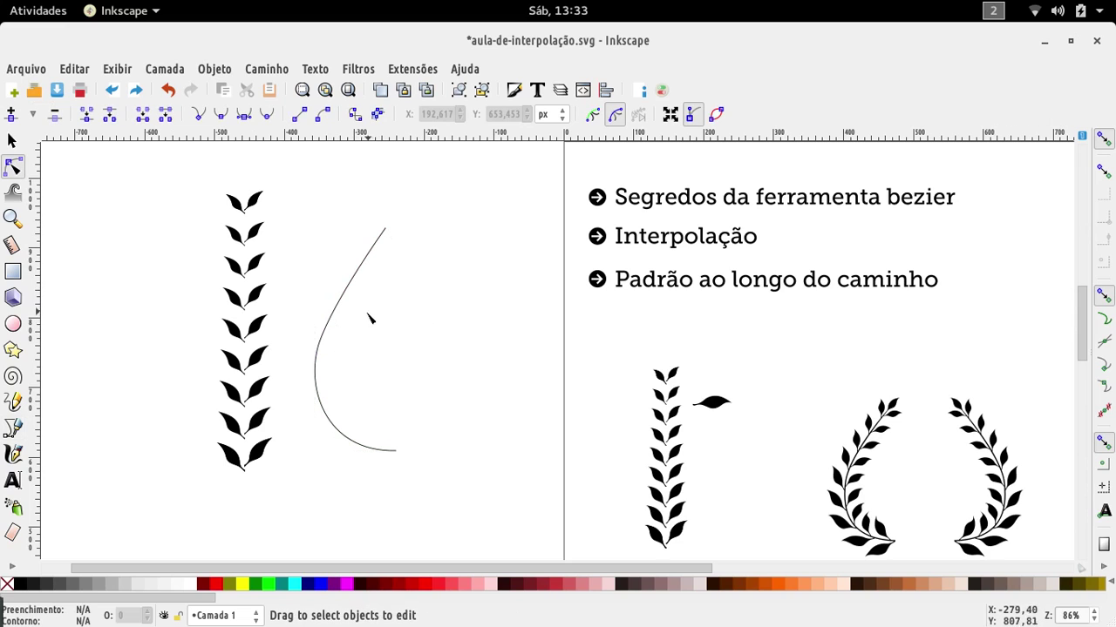
pyautogui.click(370, 319)
pyautogui.press('s')
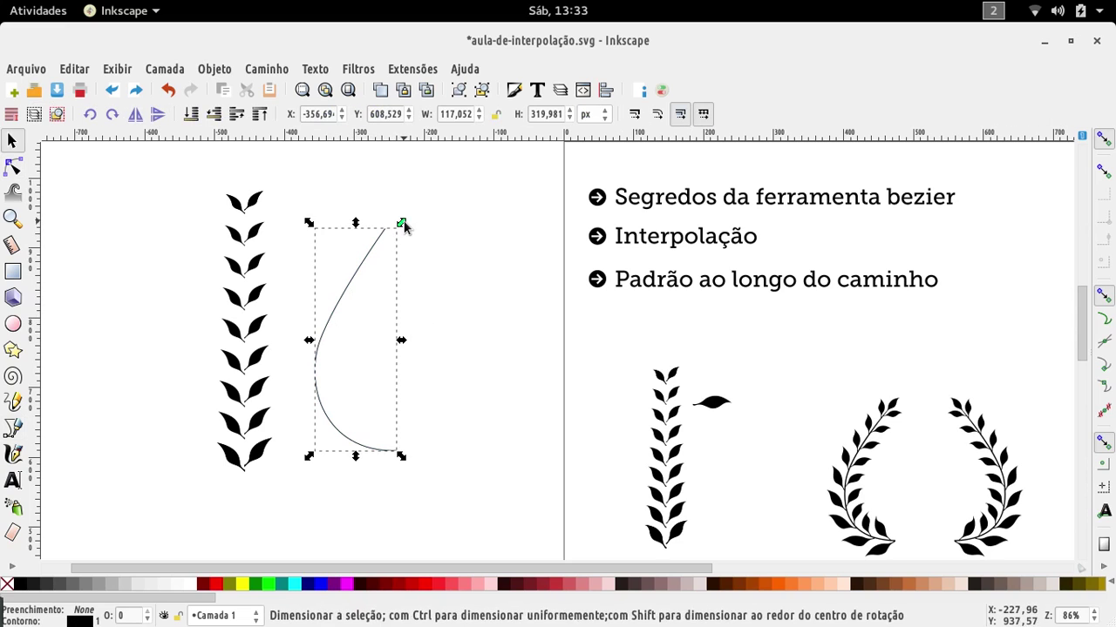
pyautogui.moveTo(401, 224); pyautogui.dragTo(391, 242)
pyautogui.click(412, 349)
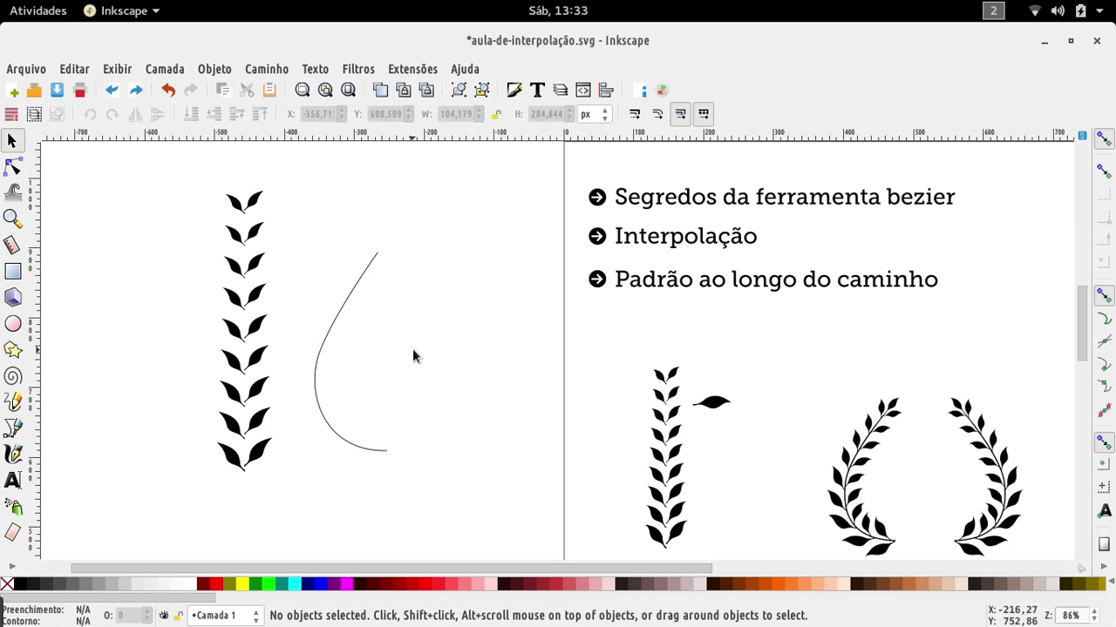
# Apply Pattern along Path with the leaf column on the stem curve, using a single copy, Cobra deformation, vertical pattern and pattern duplication.
pyautogui.click(355, 306)
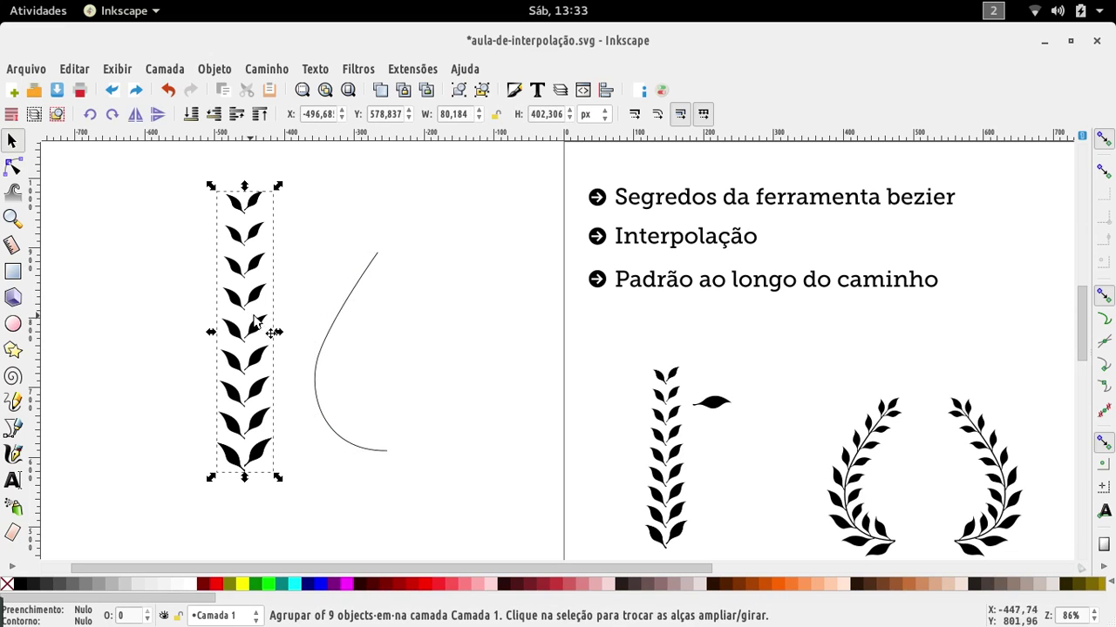
pyautogui.click(350, 298)
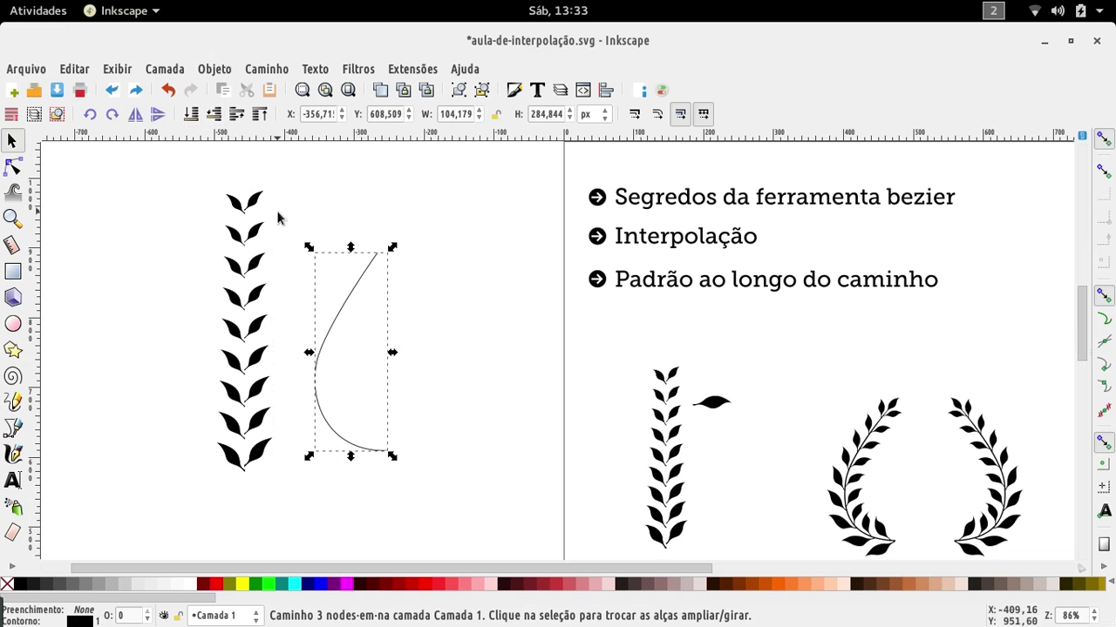
pyautogui.keyDown('shift'); pyautogui.click(250, 209); pyautogui.keyUp('shift')
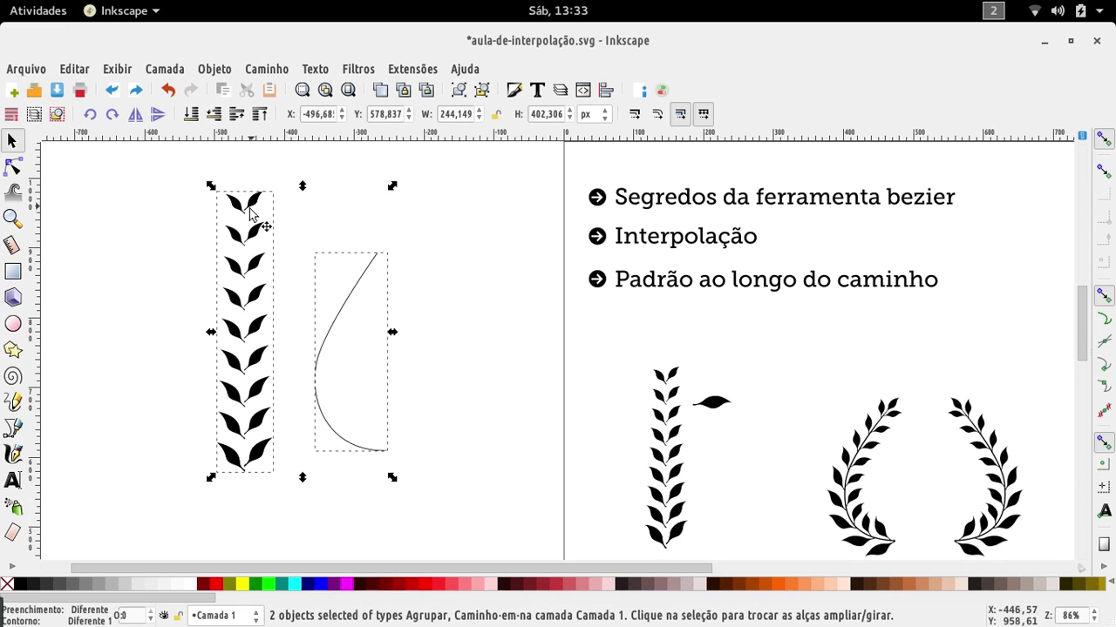
pyautogui.click(416, 70)
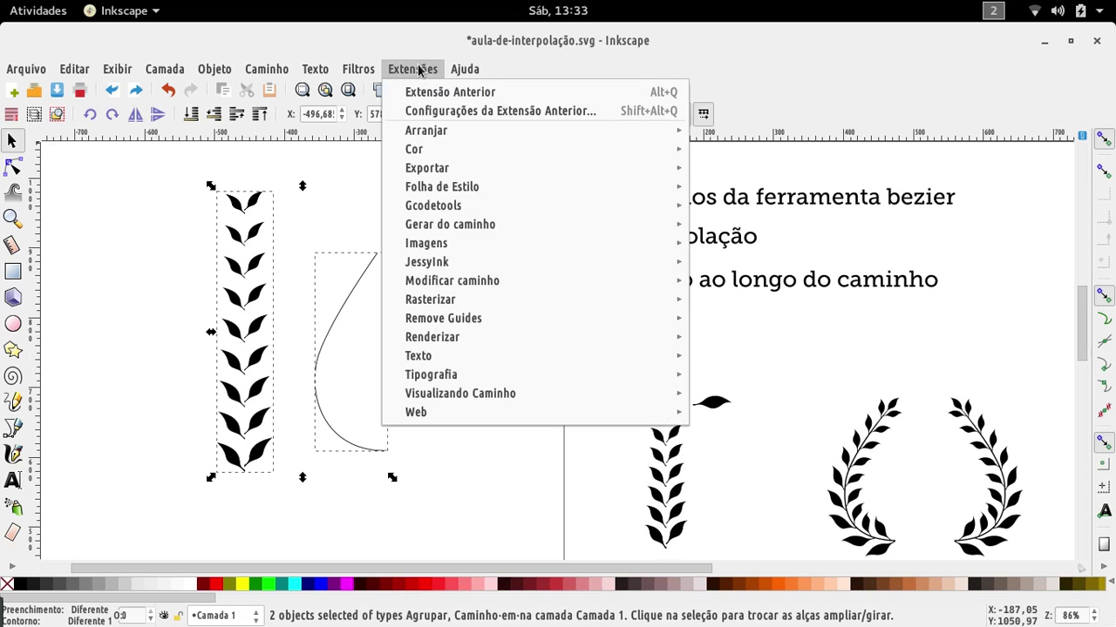
pyautogui.moveTo(424, 225)
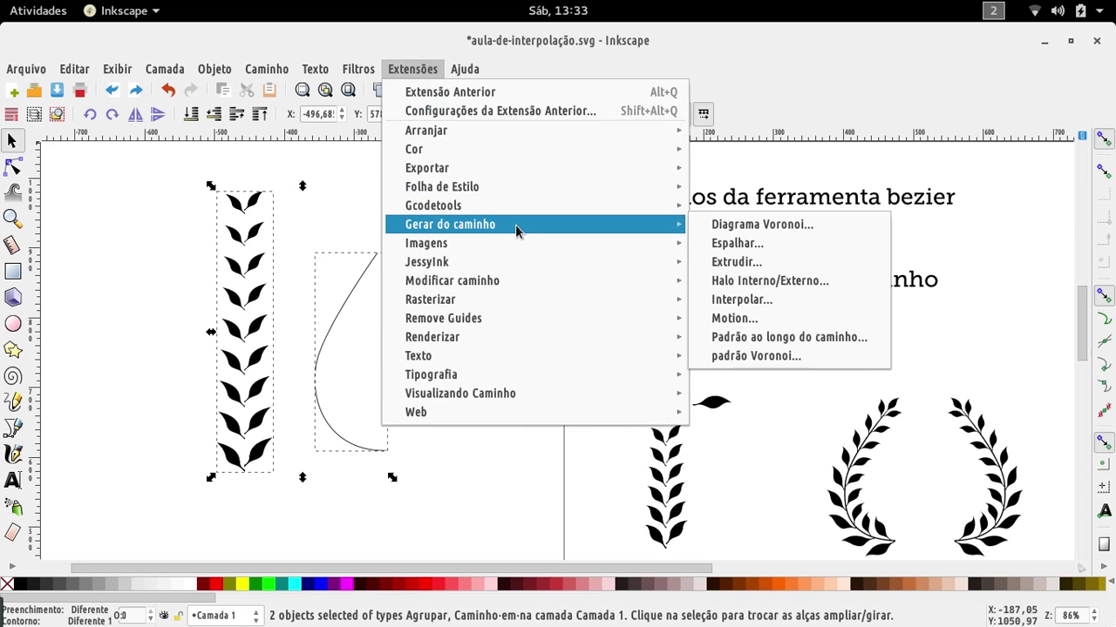
pyautogui.click(789, 337)
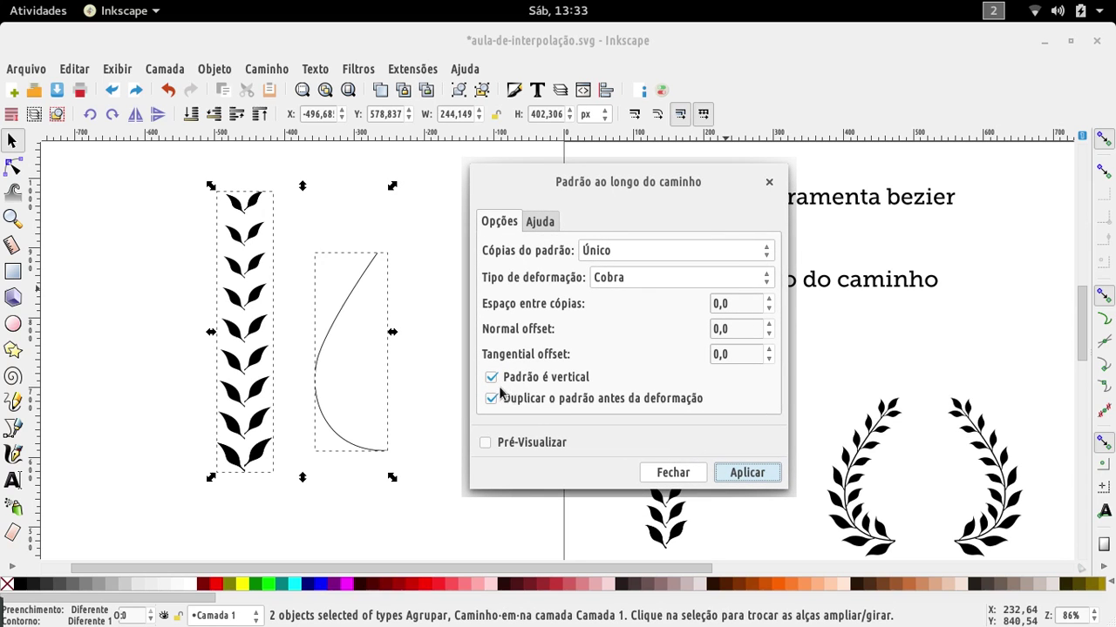
pyautogui.click(485, 444)
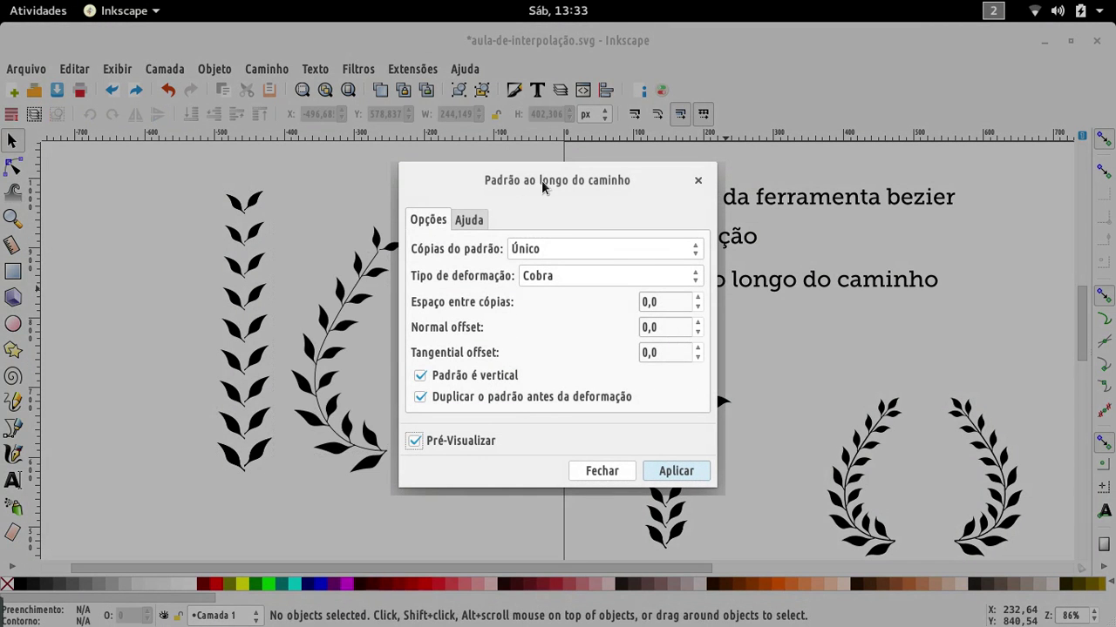
pyautogui.click(660, 479)
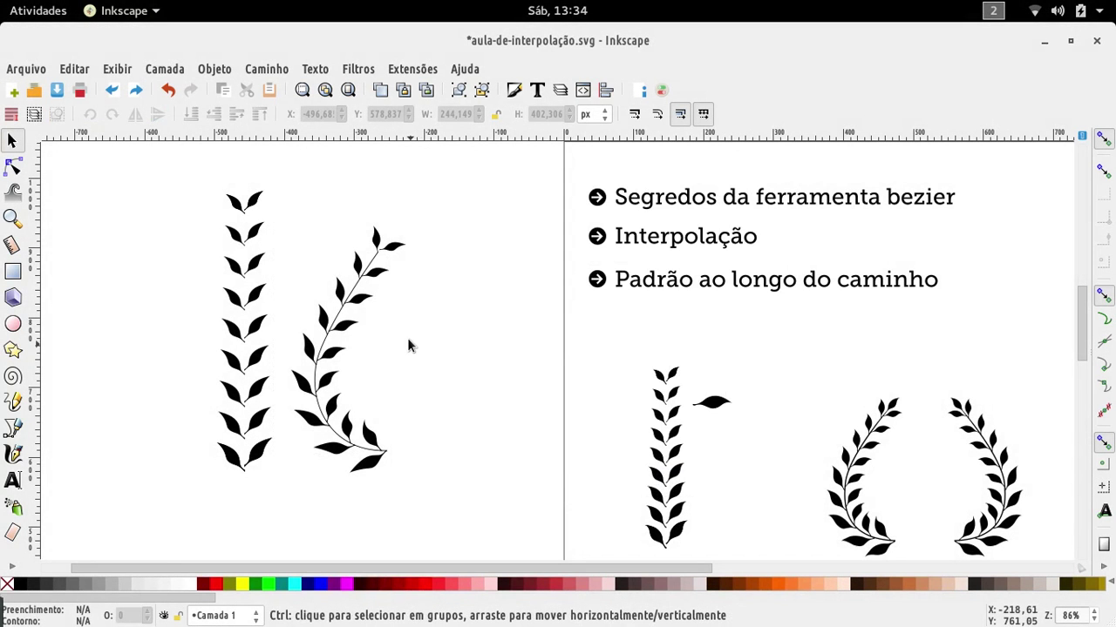
# Extend the stem's upper end node to about X -260, Y 902 px so it reaches between the topmost two leaves.
pyautogui.scroll(3, 401, 336)
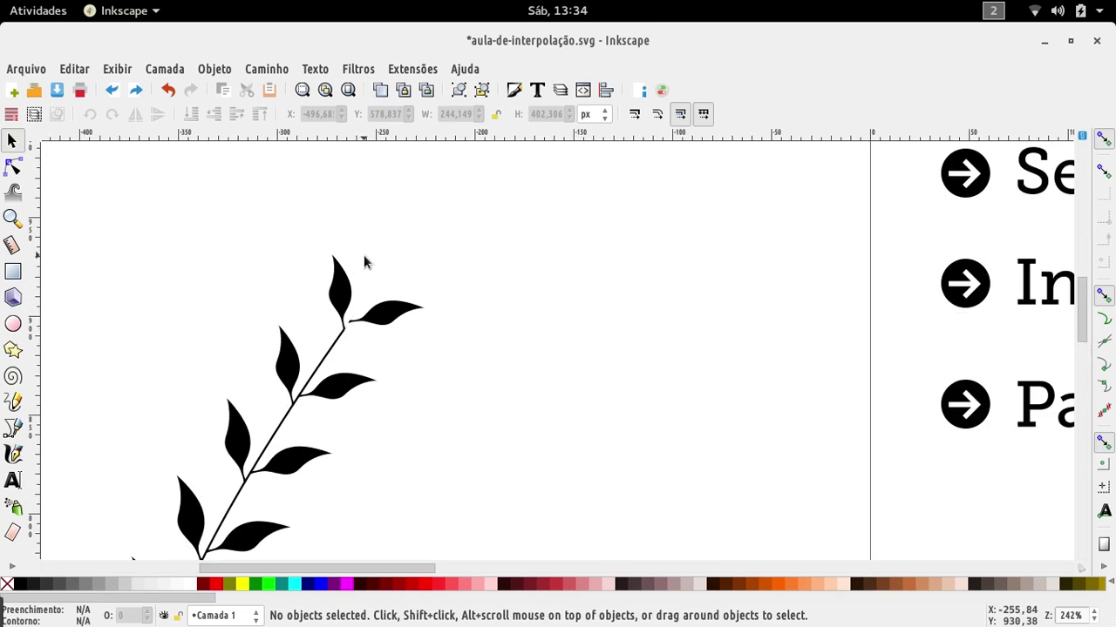
pyautogui.scroll(3, 383, 330)
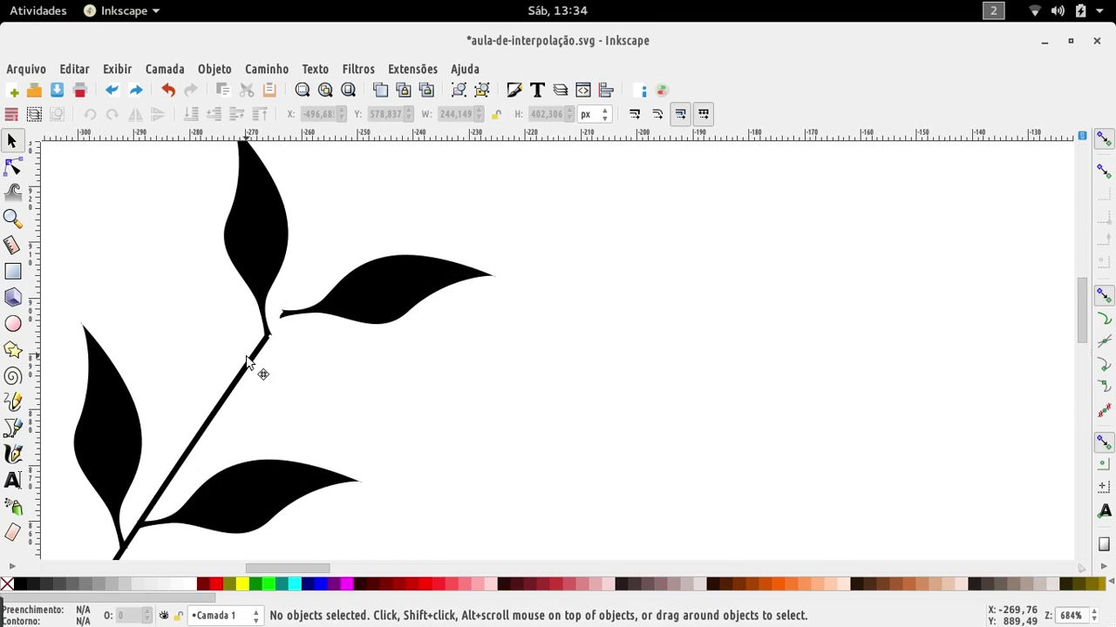
pyautogui.click(249, 361)
pyautogui.press('n')
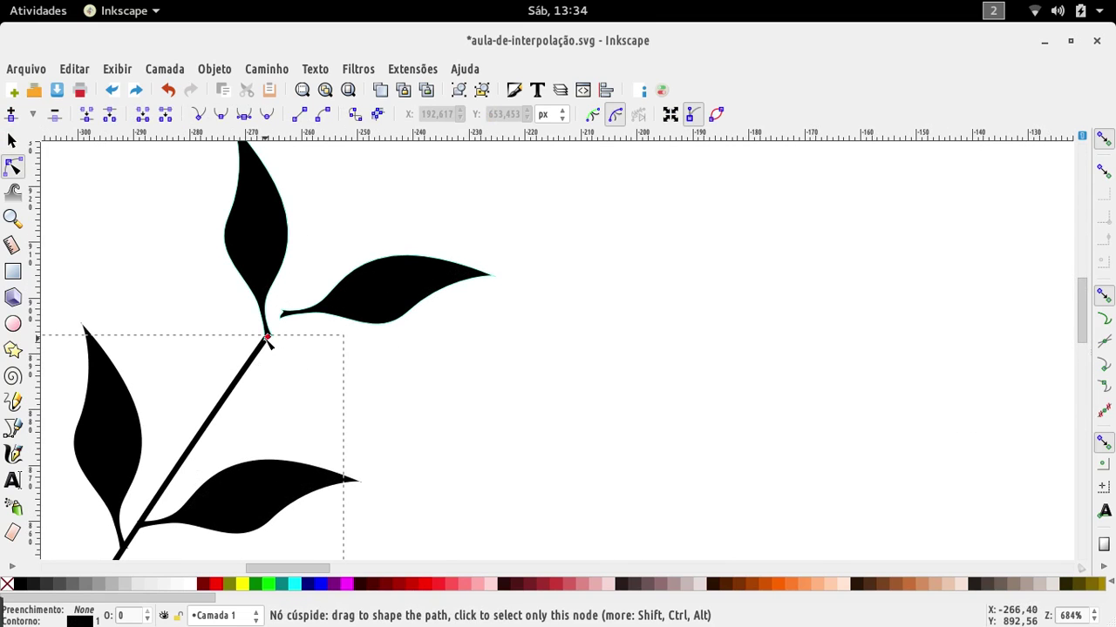
pyautogui.moveTo(267, 338); pyautogui.dragTo(307, 292)
pyautogui.scroll(-6, 341, 357)
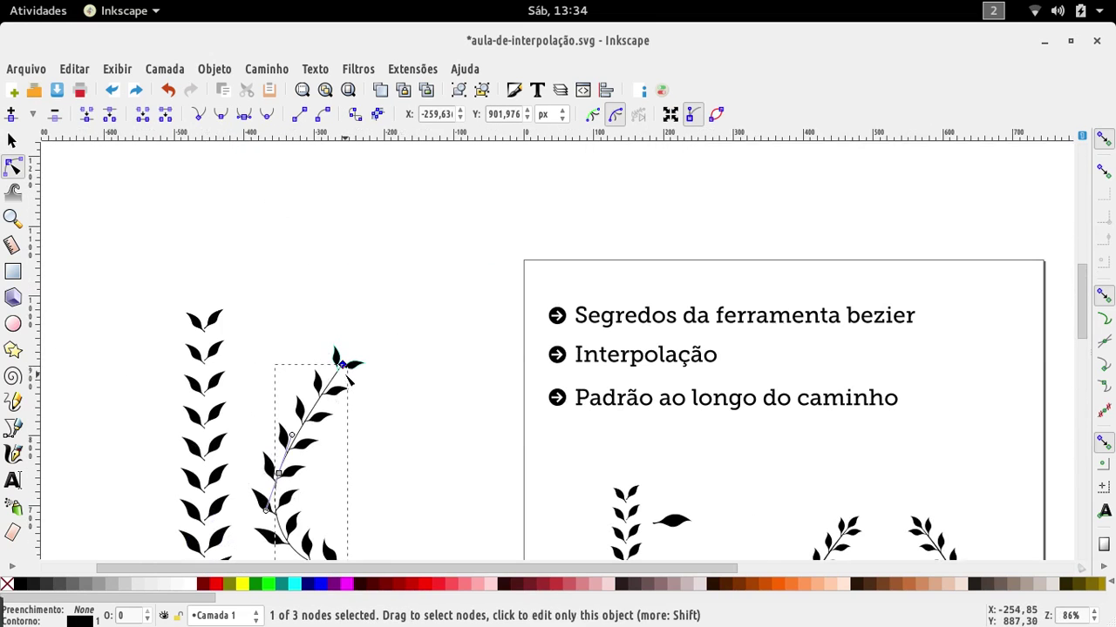
# Ungroup the straight leaf column beside the curved branch and clear the selection.
pyautogui.press('s')
pyautogui.scroll(-2, 240, 347)
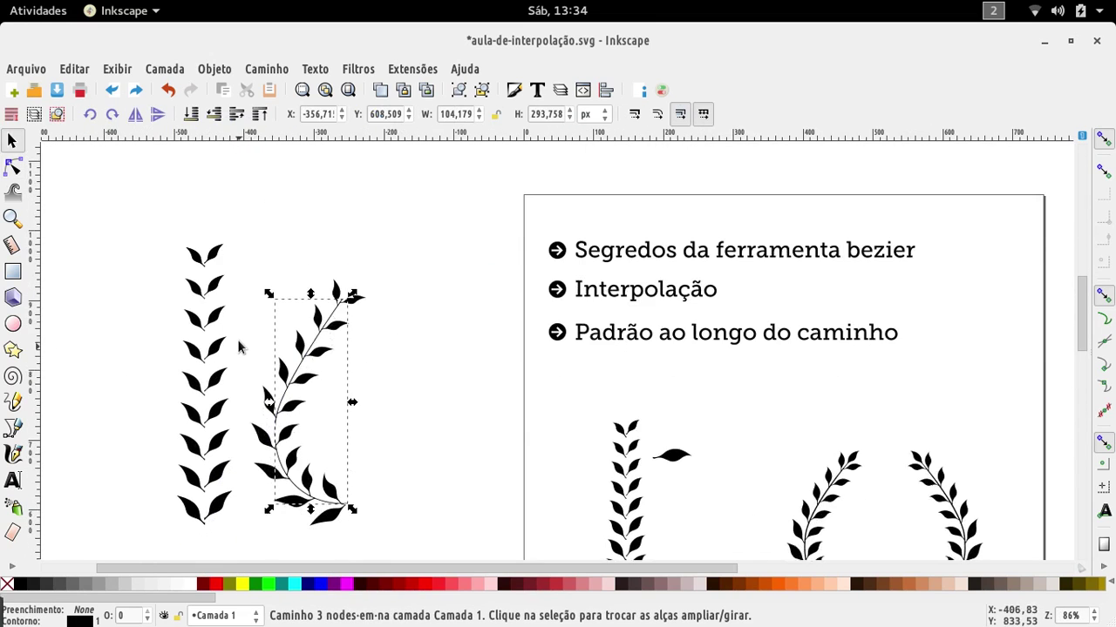
pyautogui.click(211, 263)
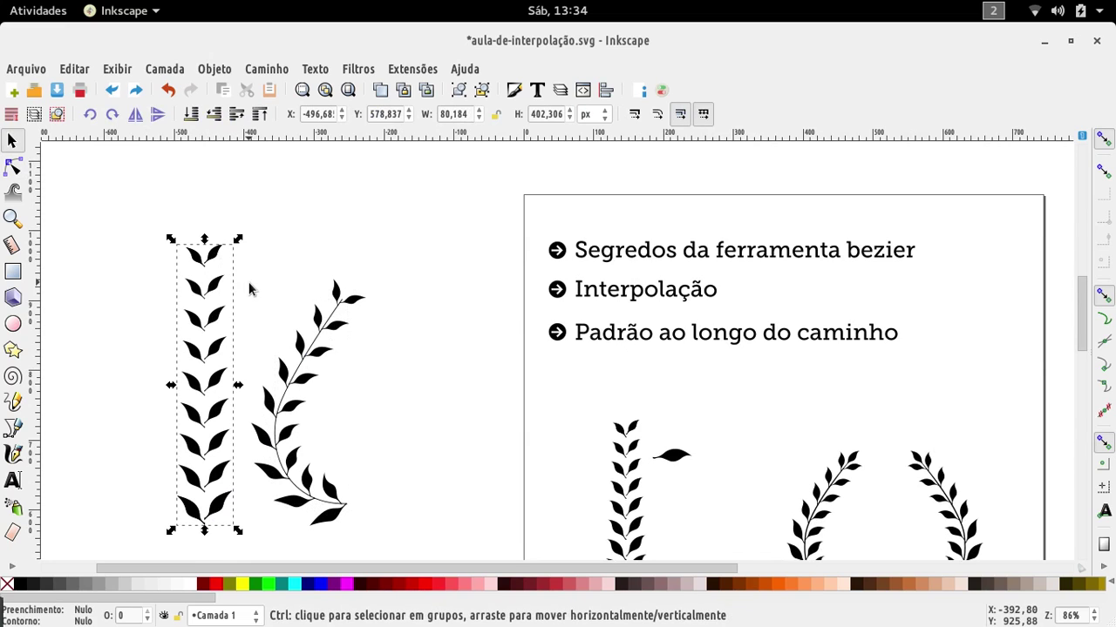
pyautogui.hotkey('ctrl', 'shift', 'g')
pyautogui.click(158, 253)
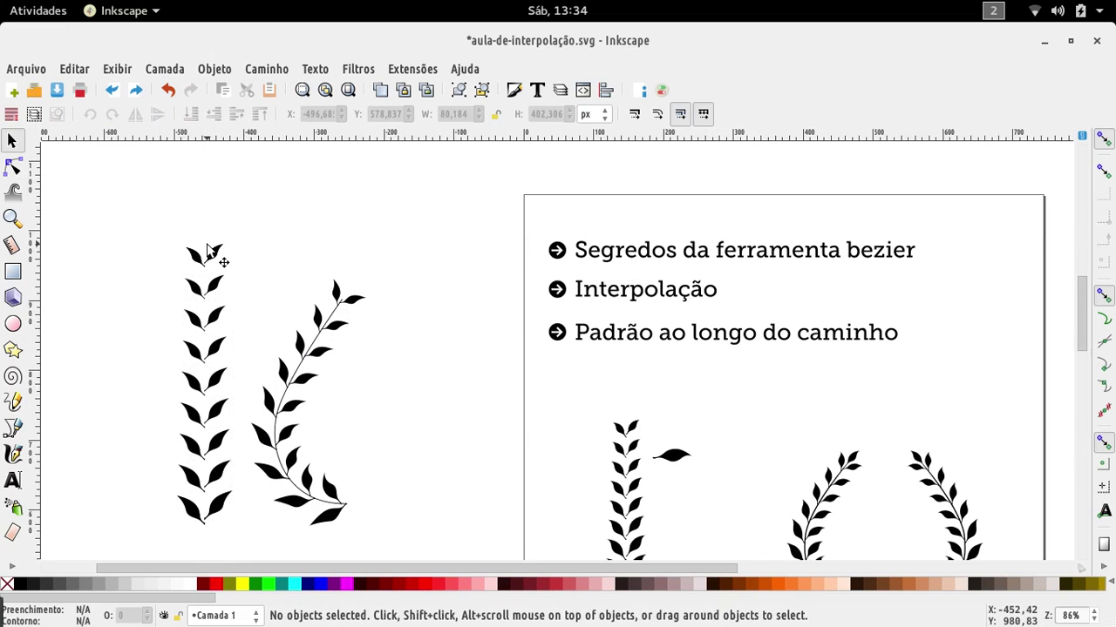
# Move the column's topmost leaf pair to about X -287, Y 981 px above the branch and break it apart into separate leaves.
pyautogui.moveTo(230, 255); pyautogui.dragTo(367, 234)
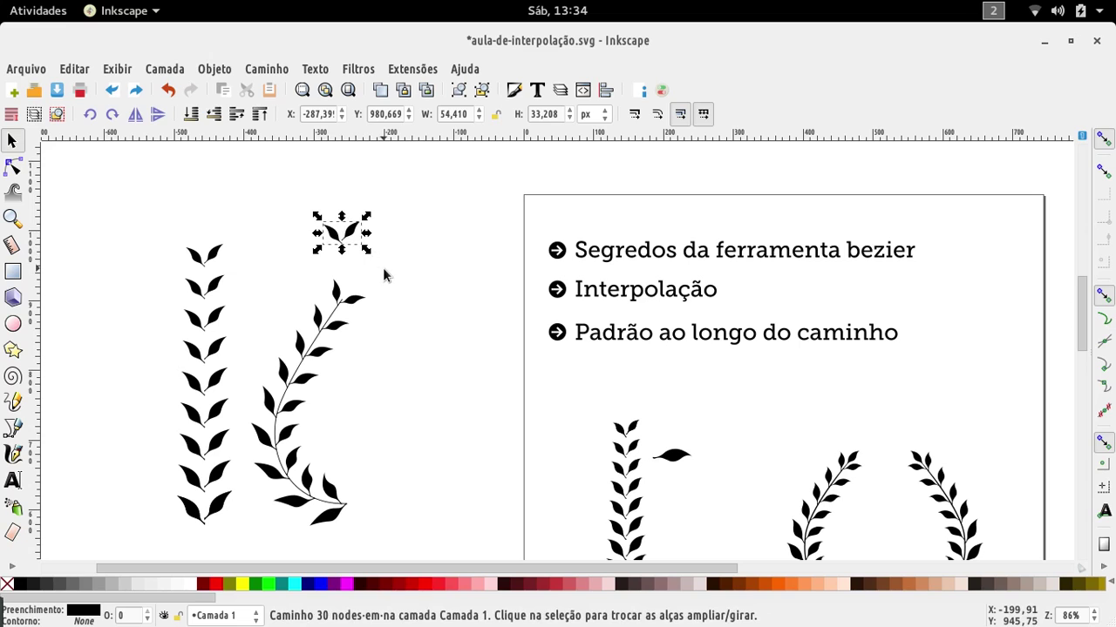
pyautogui.hotkey('ctrl', 'shift', 'k')
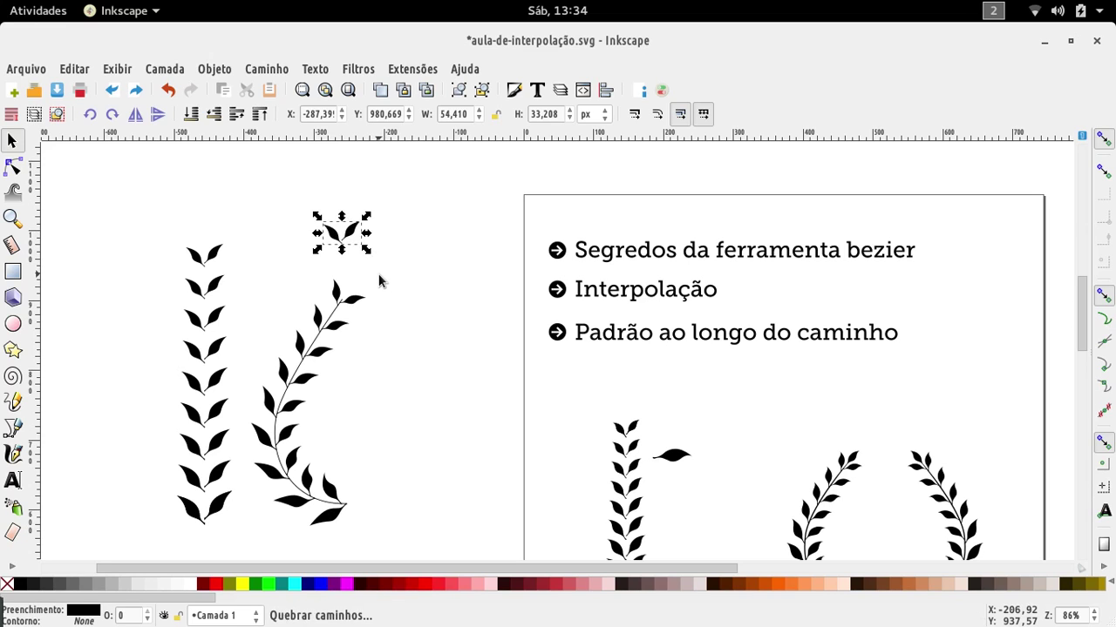
pyautogui.click(406, 254)
# Place the separated right leaf beside the stem's upper tip at about X -257, Y 902 px and fill it red.
pyautogui.keyDown('ctrl'); pyautogui.scroll(4, 346, 235); pyautogui.keyUp('ctrl')
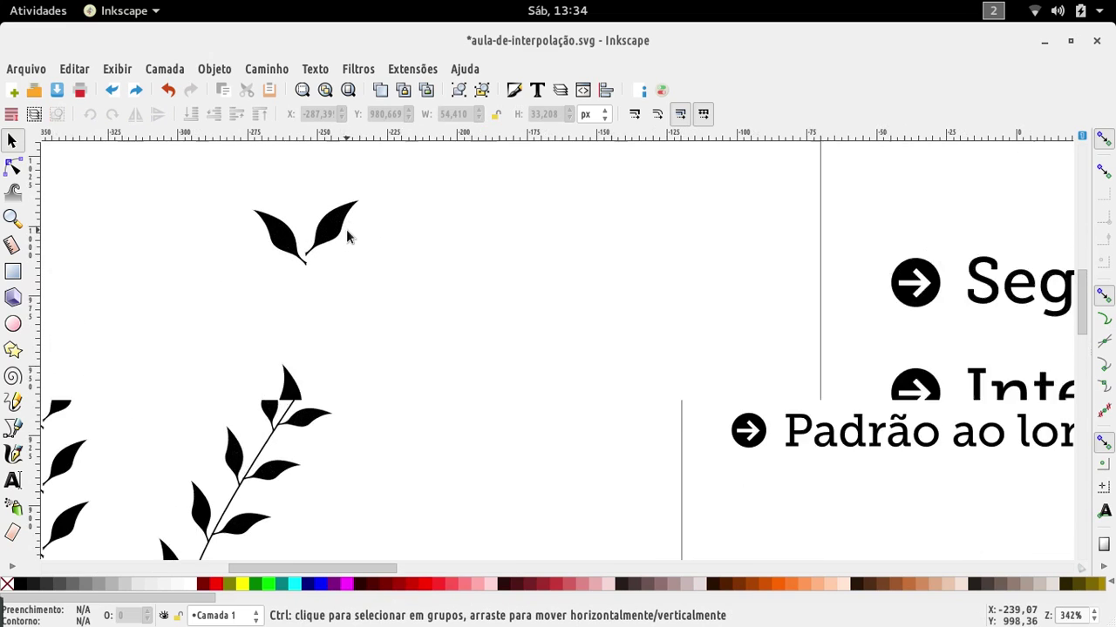
pyautogui.moveTo(323, 250); pyautogui.dragTo(313, 476)
pyautogui.keyDown('ctrl'); pyautogui.scroll(4, 322, 441); pyautogui.keyUp('ctrl')
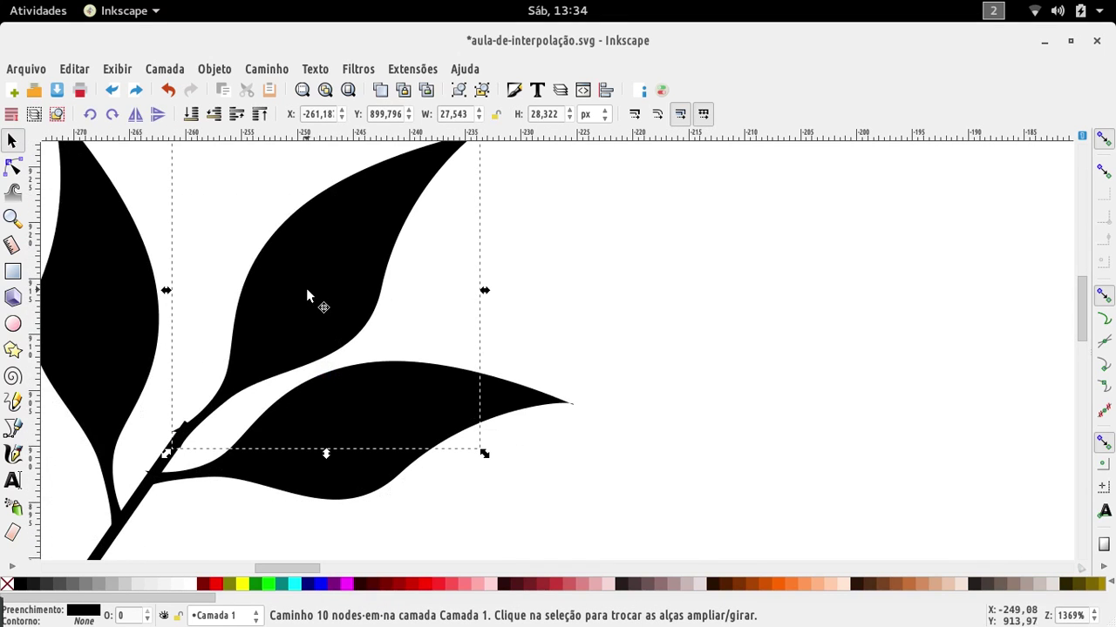
pyautogui.click(226, 585)
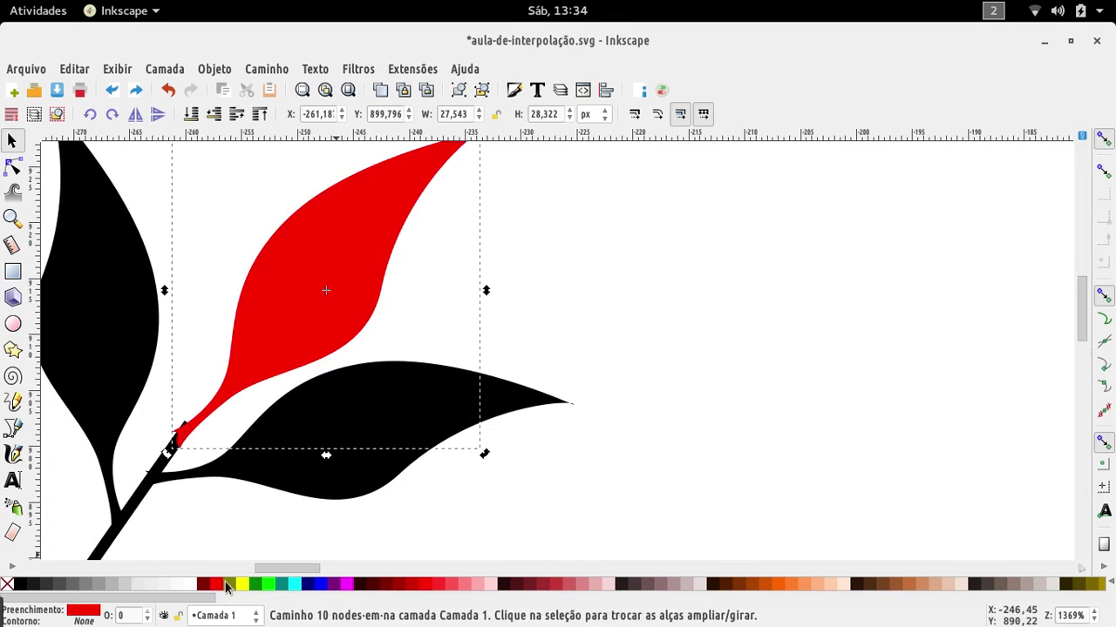
pyautogui.scroll(2, 361, 292)
pyautogui.keyDown('ctrl'); pyautogui.scroll(3, 281, 422); pyautogui.keyUp('ctrl')
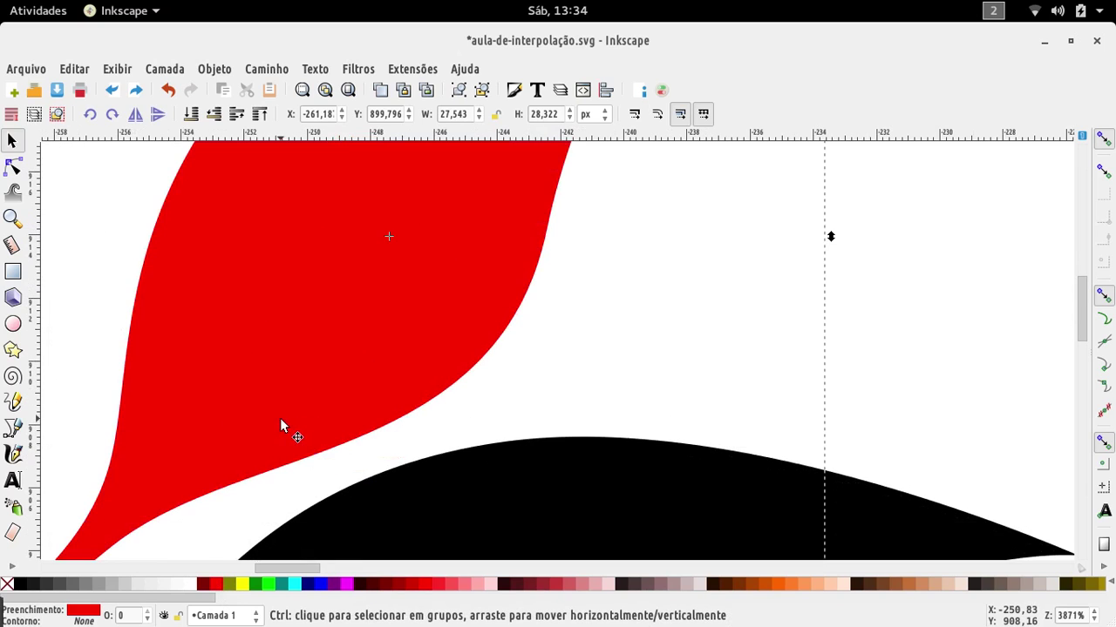
pyautogui.scroll(-5, 234, 368)
pyautogui.moveTo(225, 304); pyautogui.dragTo(340, 245)
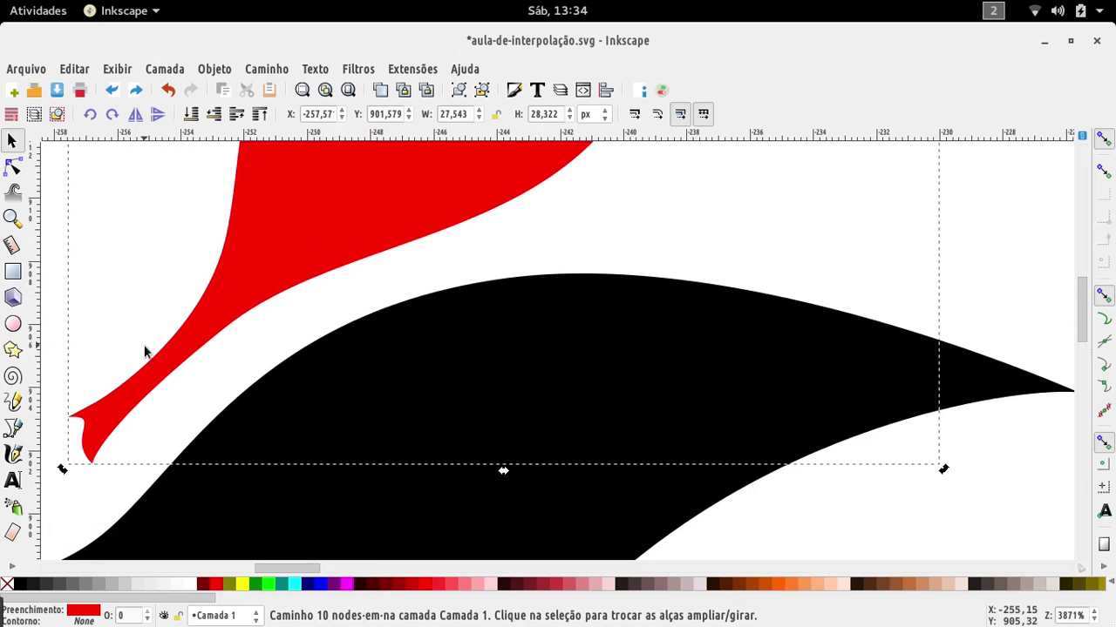
# Draw a closed four-sided shape over the end of the red leaf's stalk and subtract it from the leaf with Difference.
pyautogui.press('b')
pyautogui.click(111, 309)
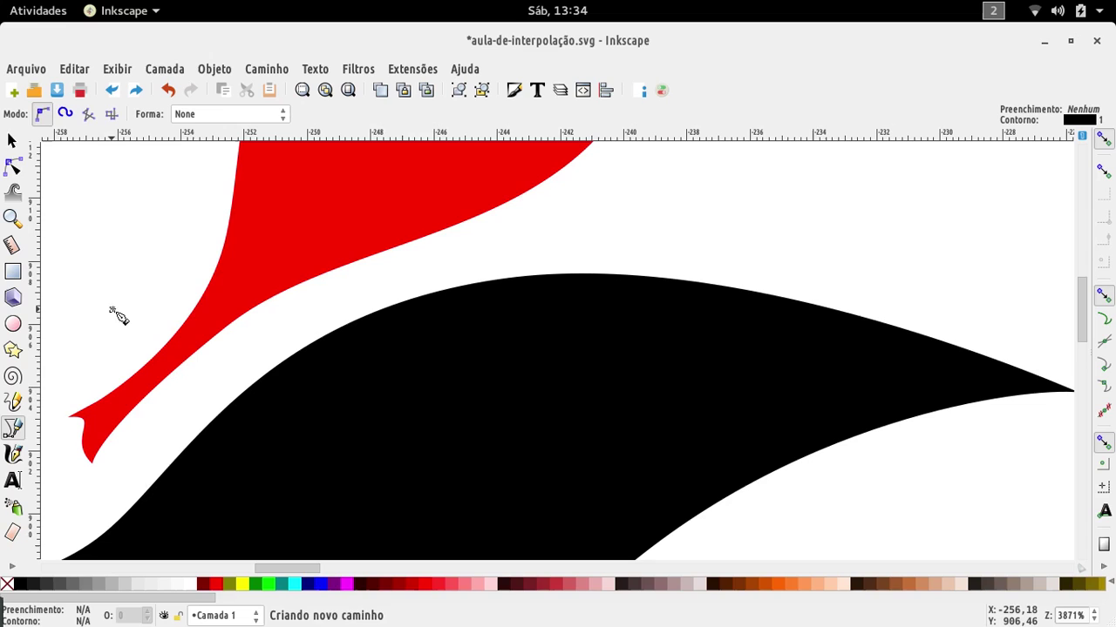
pyautogui.click(196, 418)
pyautogui.click(83, 482)
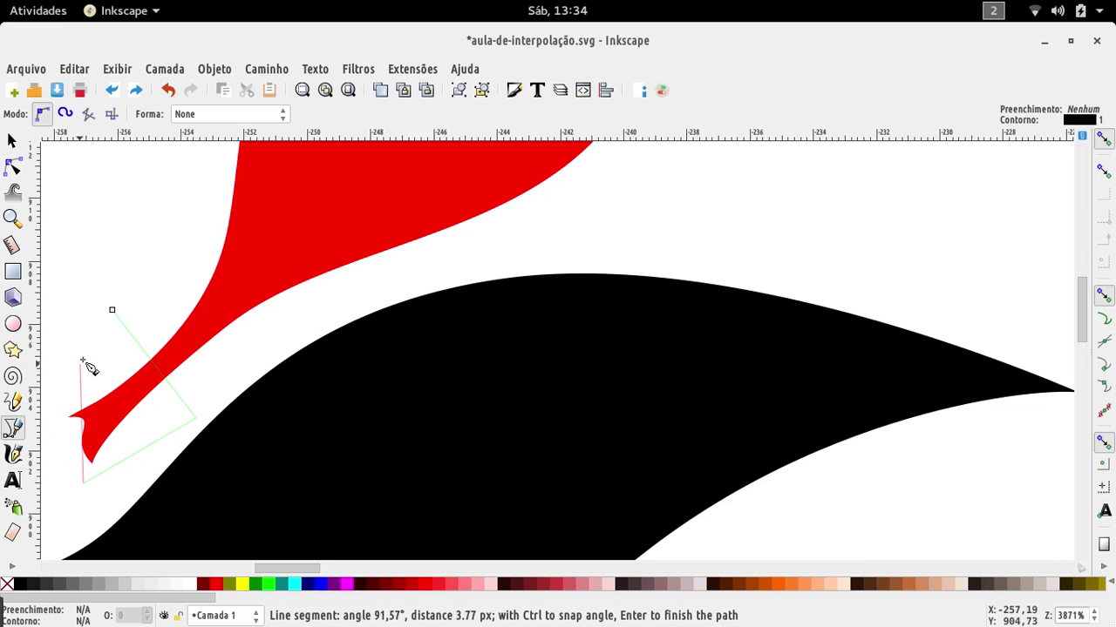
pyautogui.click(57, 427)
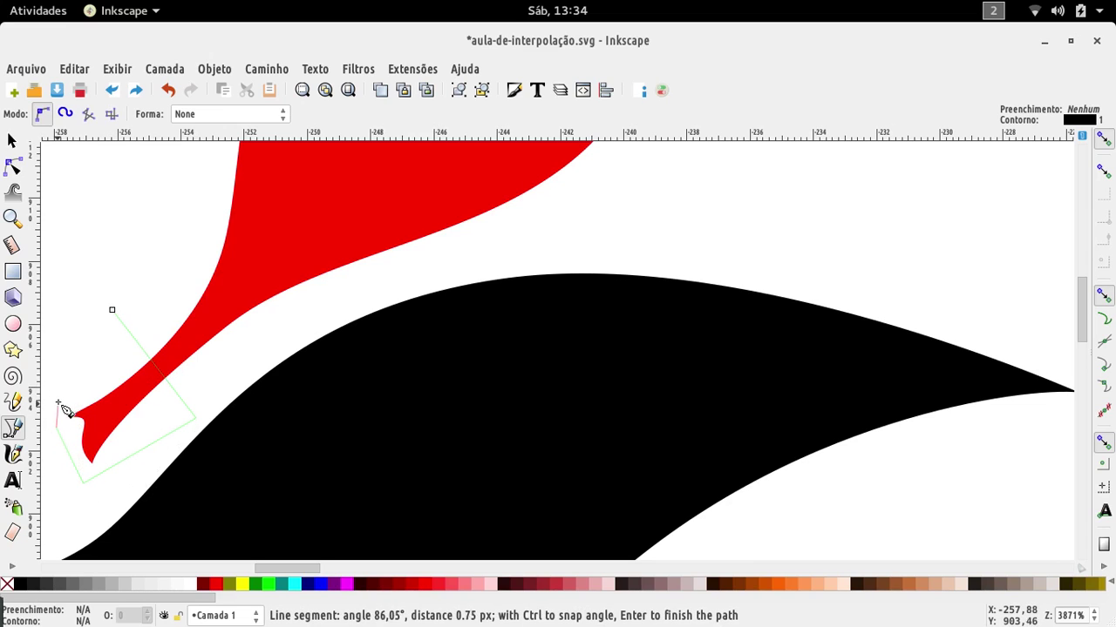
pyautogui.click(112, 310)
pyautogui.press('s')
pyautogui.keyDown('shift'); pyautogui.click(297, 265); pyautogui.keyUp('shift')
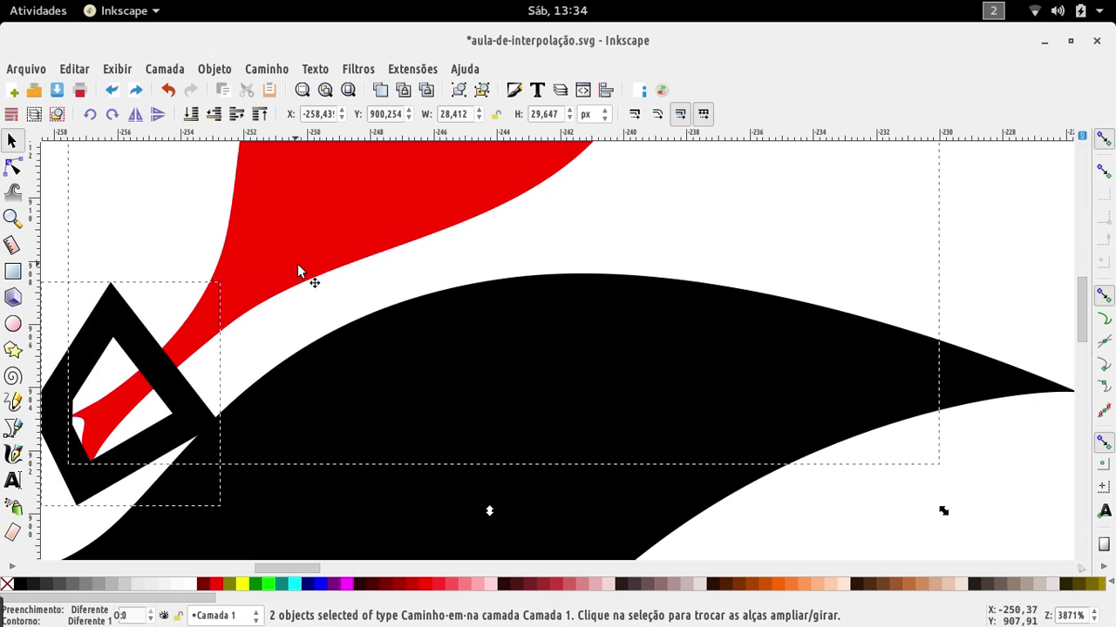
pyautogui.hotkey('ctrl', '-')
# Move the trimmed red leaf onto the stem's upper end and rotate it slightly so its stalk overlaps the stem.
pyautogui.scroll(-5, 331, 257)
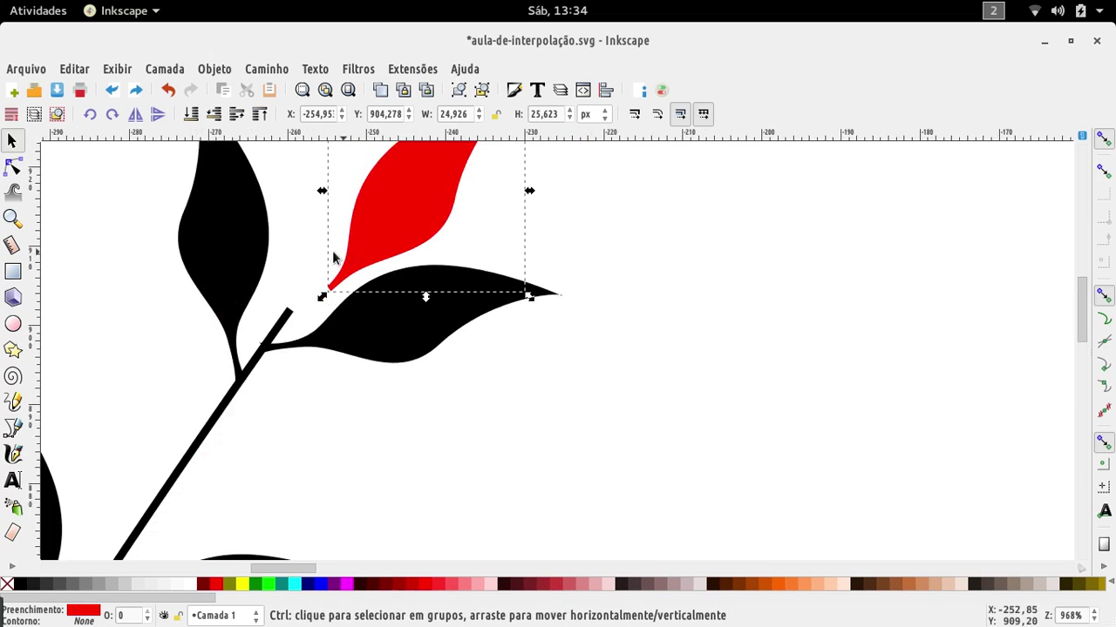
pyautogui.moveTo(364, 242); pyautogui.dragTo(338, 257)
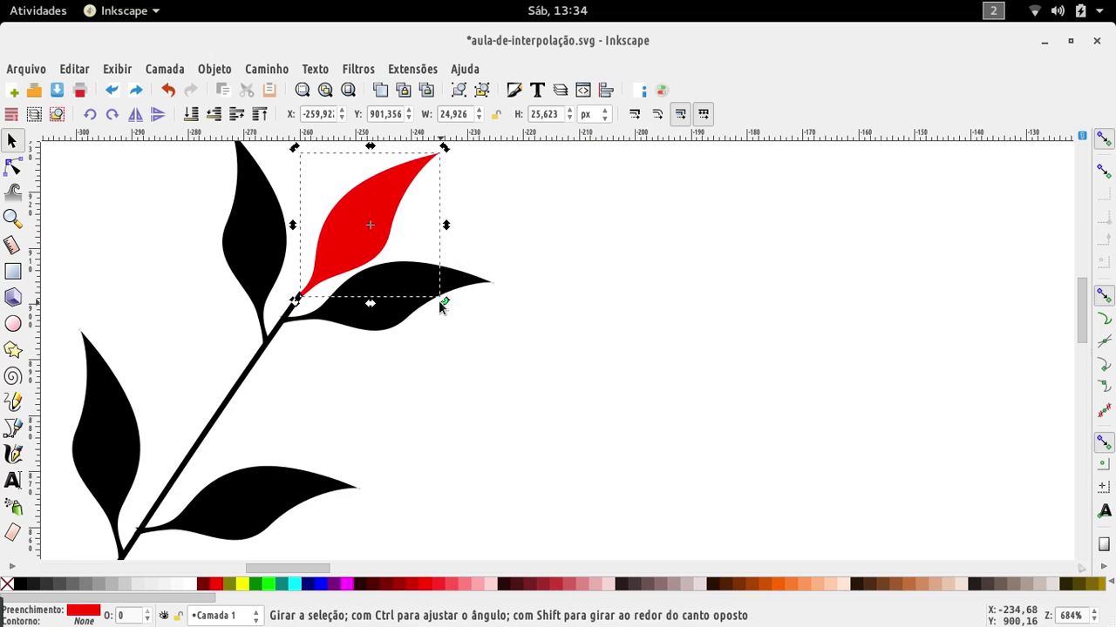
pyautogui.moveTo(438, 301); pyautogui.dragTo(442, 305)
pyautogui.scroll(2, 358, 236)
pyautogui.moveTo(359, 238); pyautogui.dragTo(345, 257)
# Select the curved stem line on its own and convert its stroke to a path.
pyautogui.keyDown('shift'); pyautogui.click(210, 403); pyautogui.keyUp('shift')
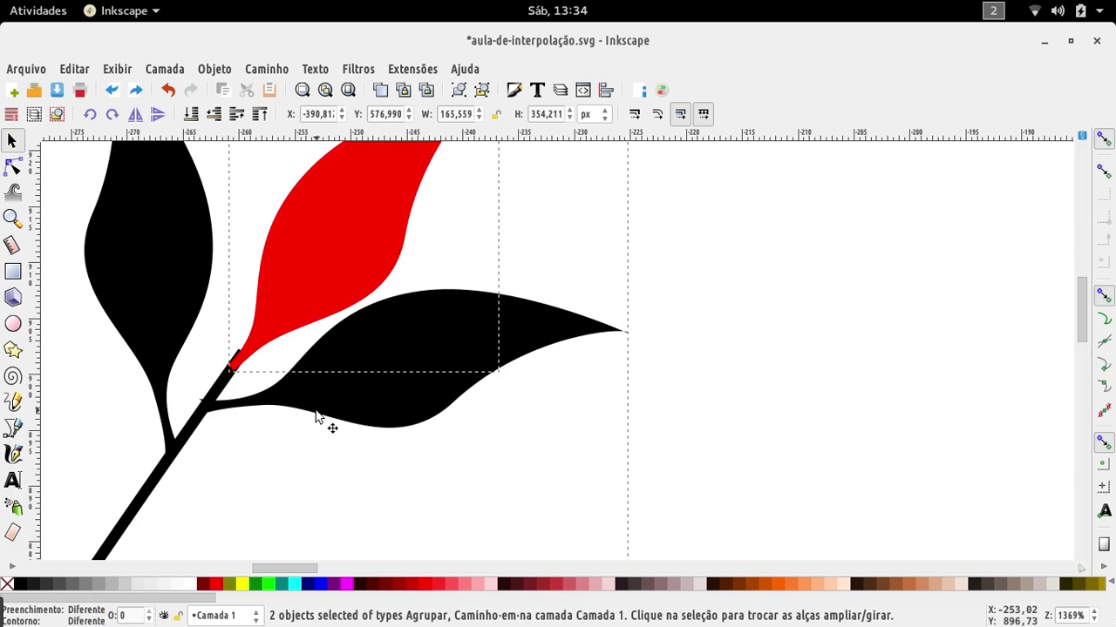
pyautogui.click(226, 460)
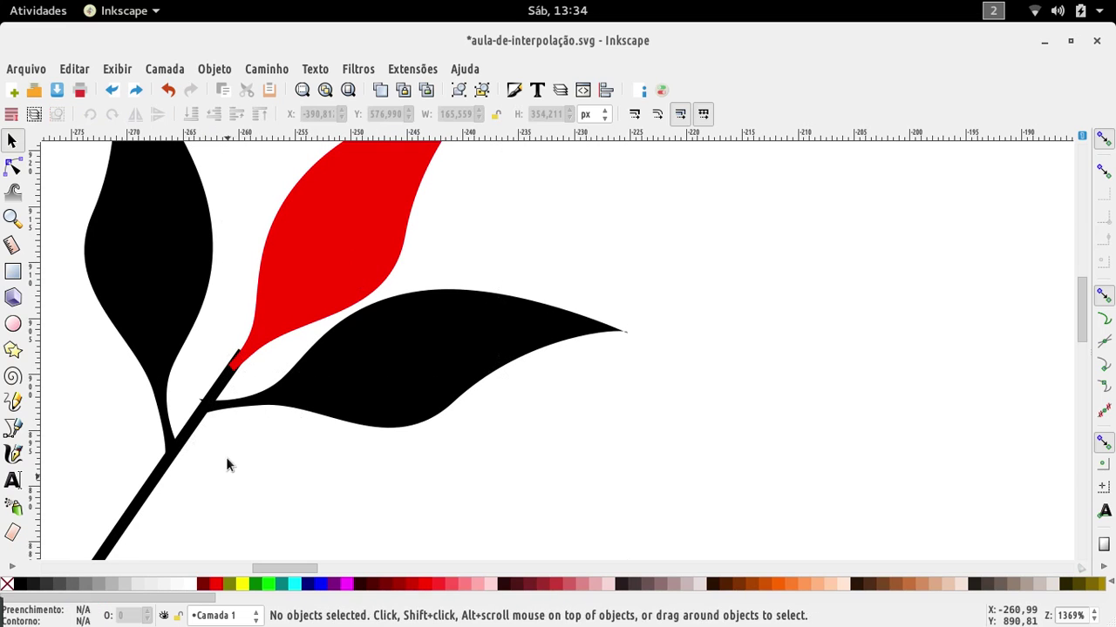
pyautogui.click(190, 435)
pyautogui.scroll(-3, 189, 425)
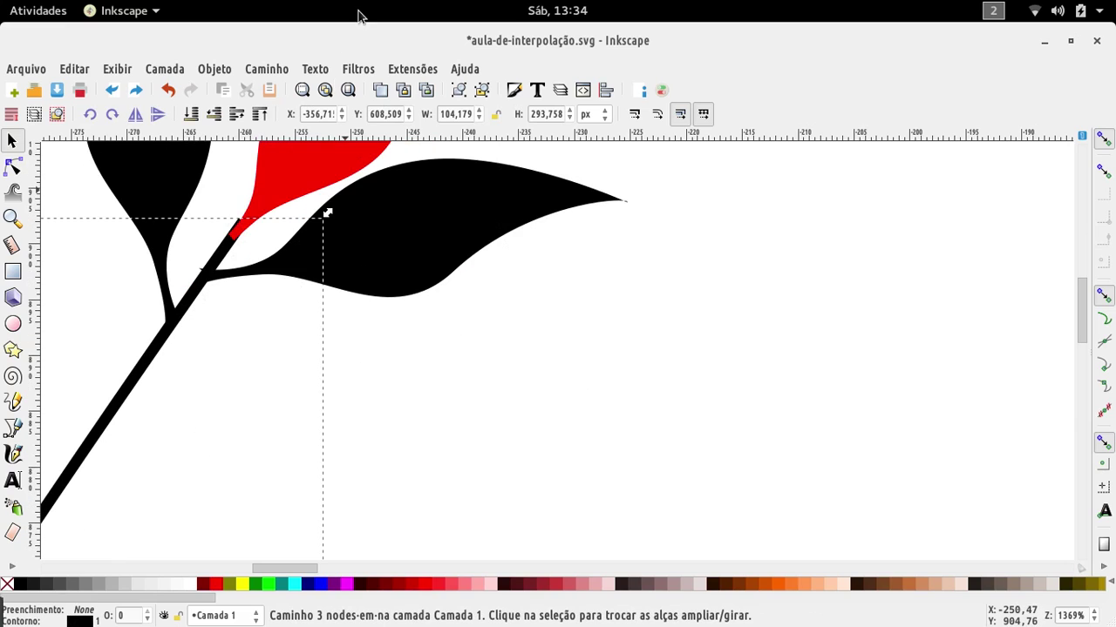
pyautogui.click(267, 70)
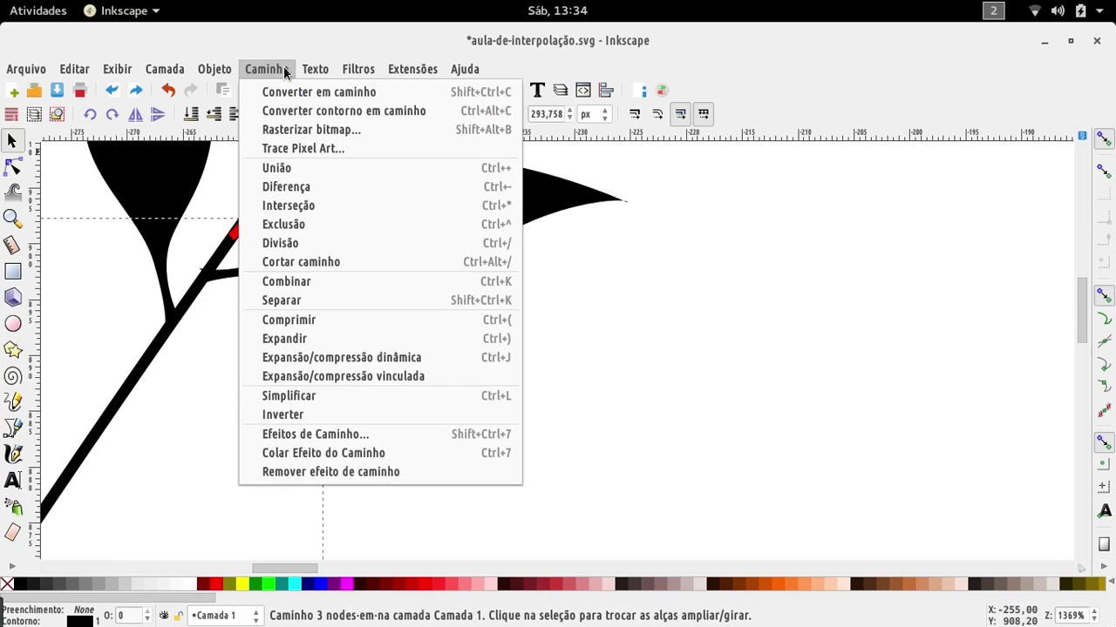
pyautogui.click(393, 110)
# Try light grey and red fills on the outlined stem and return it to black.
pyautogui.scroll(3, 240, 284)
pyautogui.keyDown('shift'); pyautogui.click(266, 360); pyautogui.keyUp('shift')
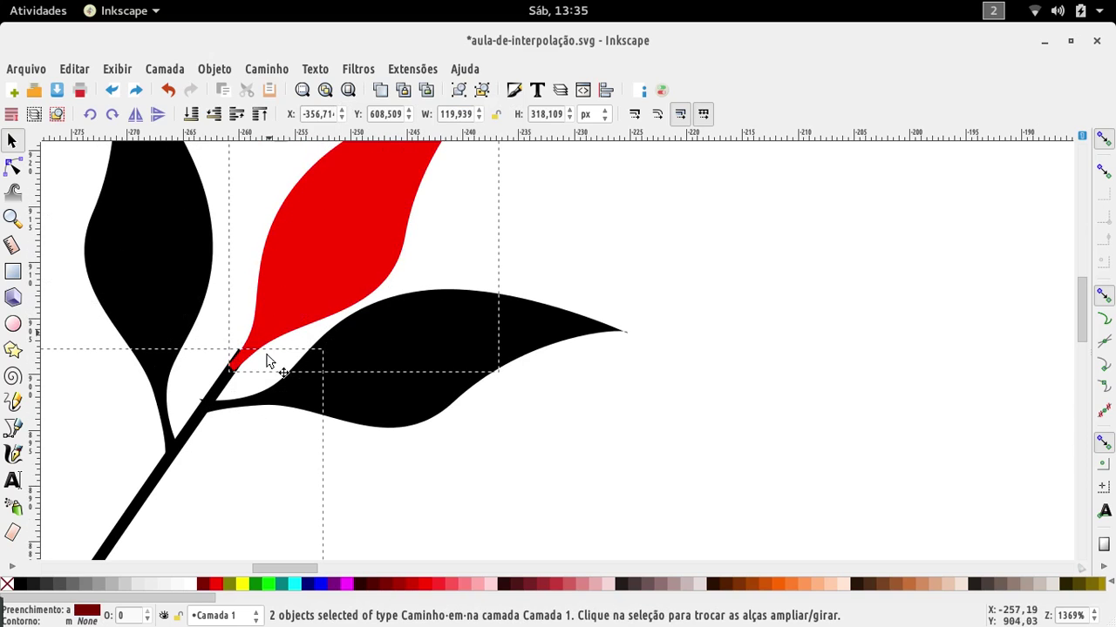
pyautogui.click(233, 453)
pyautogui.click(196, 441)
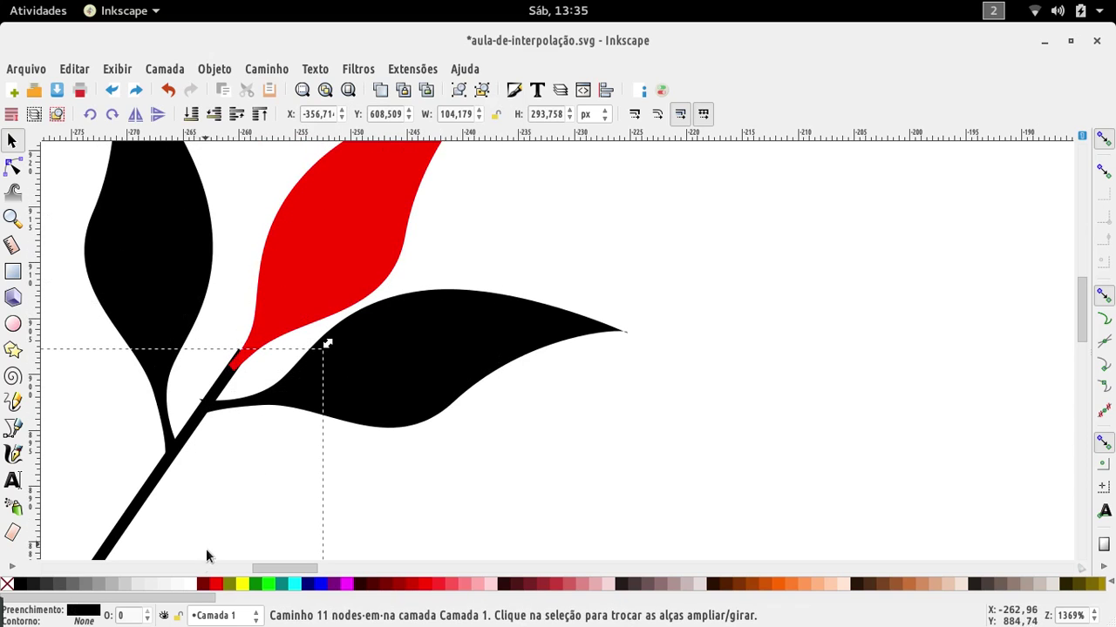
pyautogui.click(130, 586)
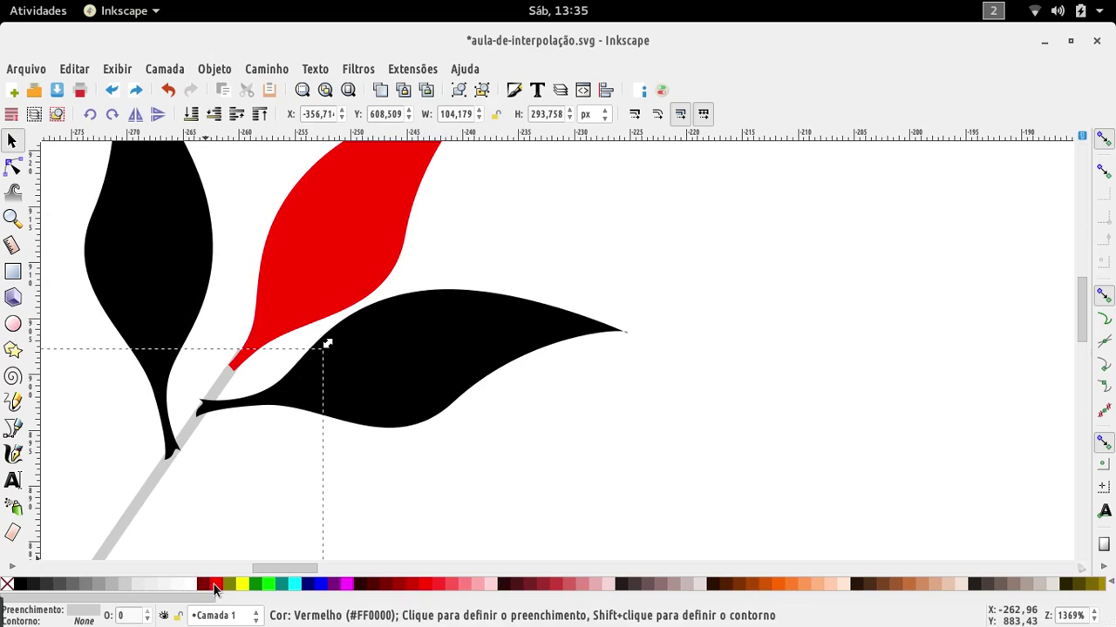
pyautogui.click(215, 586)
pyautogui.click(22, 584)
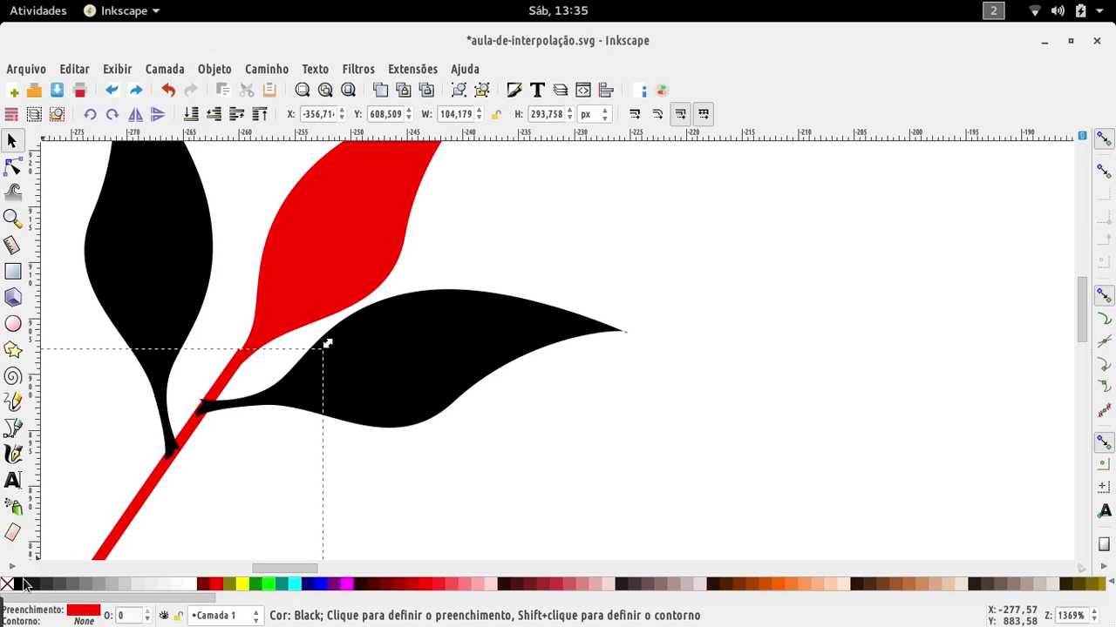
# Unite the outlined stem and the red leaf into one path and move the protruding corner node onto the neighbouring node at the joint.
pyautogui.keyDown('shift'); pyautogui.click(341, 234); pyautogui.keyUp('shift')
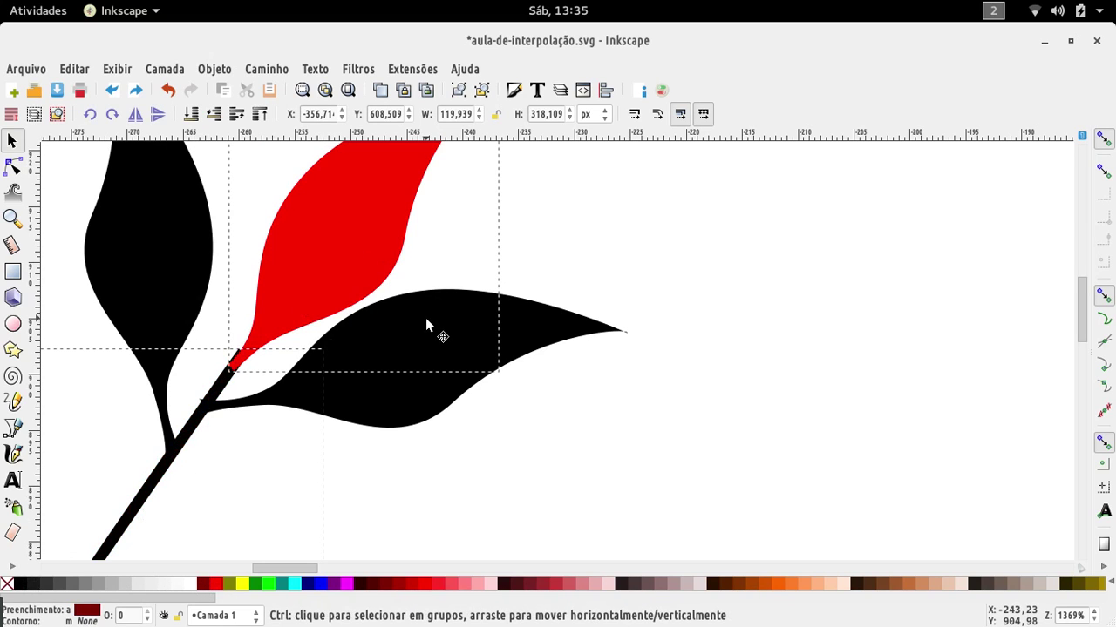
pyautogui.hotkey('ctrl', 'k')
pyautogui.scroll(3, 240, 354)
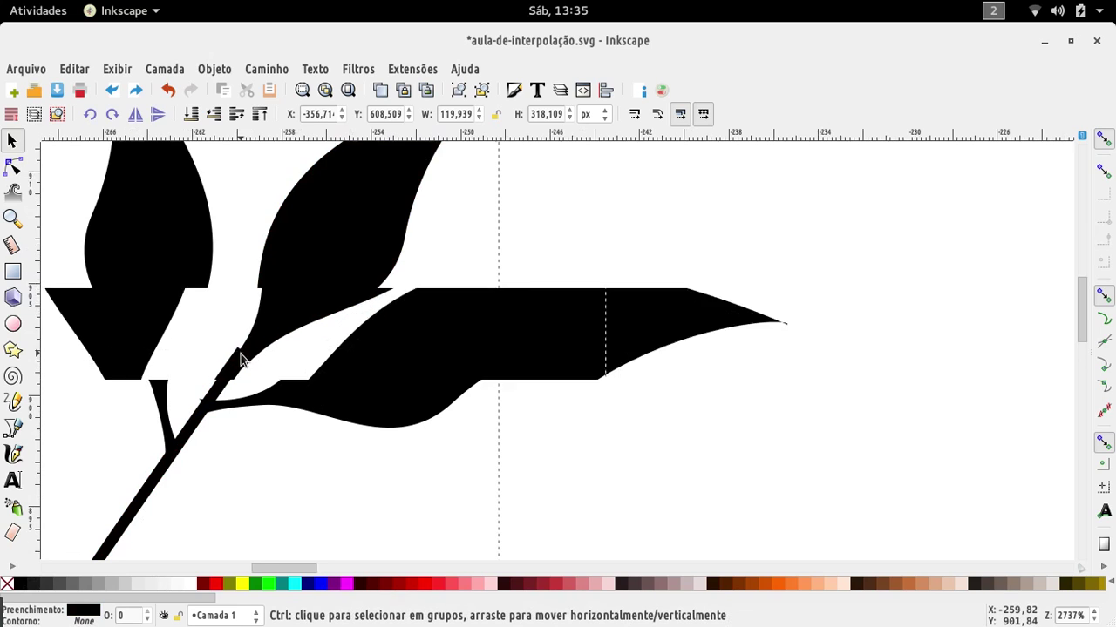
pyautogui.doubleClick(270, 353)
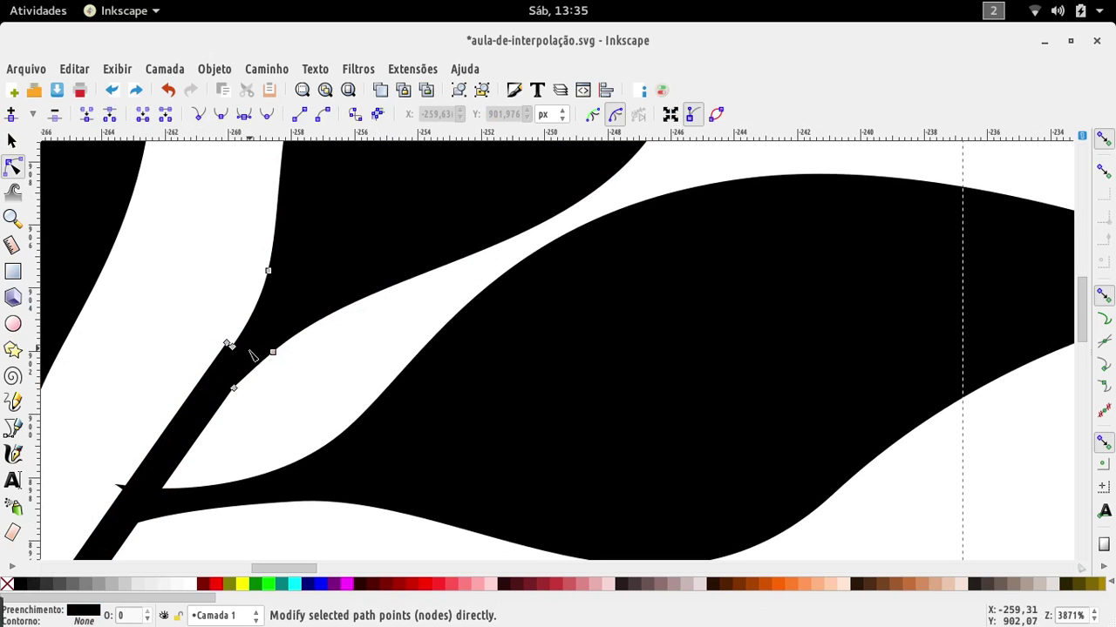
pyautogui.scroll(3, 251, 345)
pyautogui.click(246, 320)
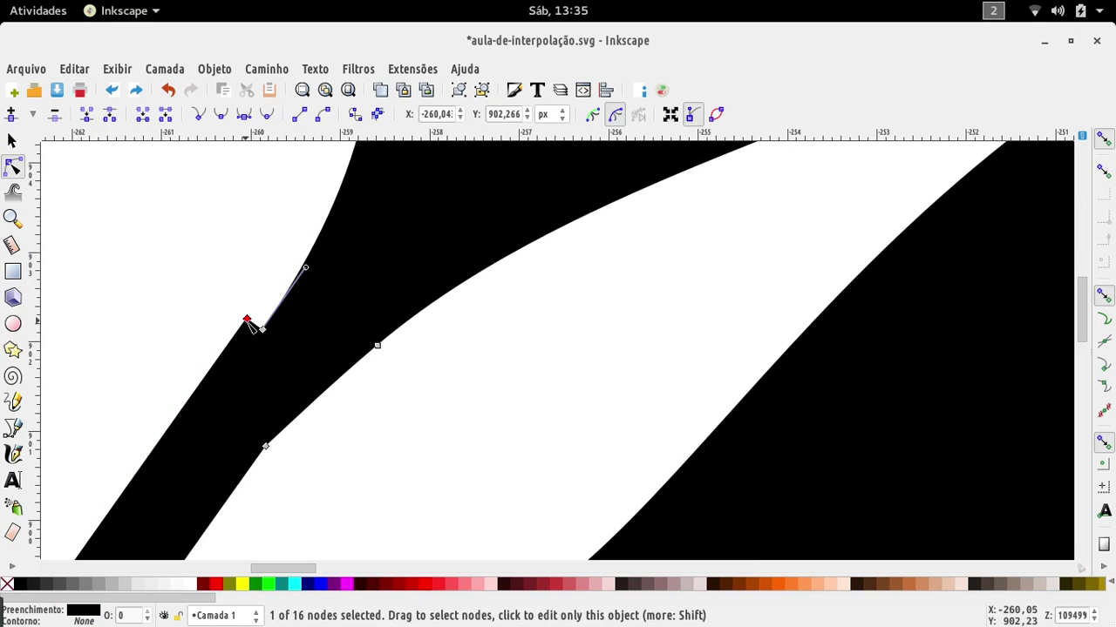
pyautogui.moveTo(250, 321); pyautogui.dragTo(262, 331)
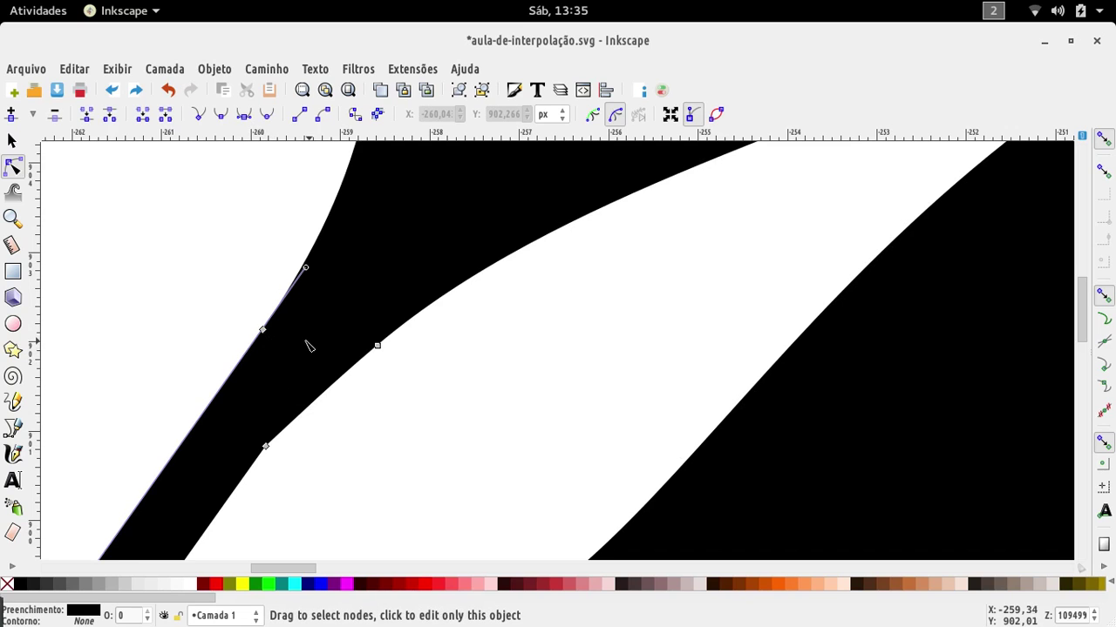
pyautogui.scroll(-6, 297, 350)
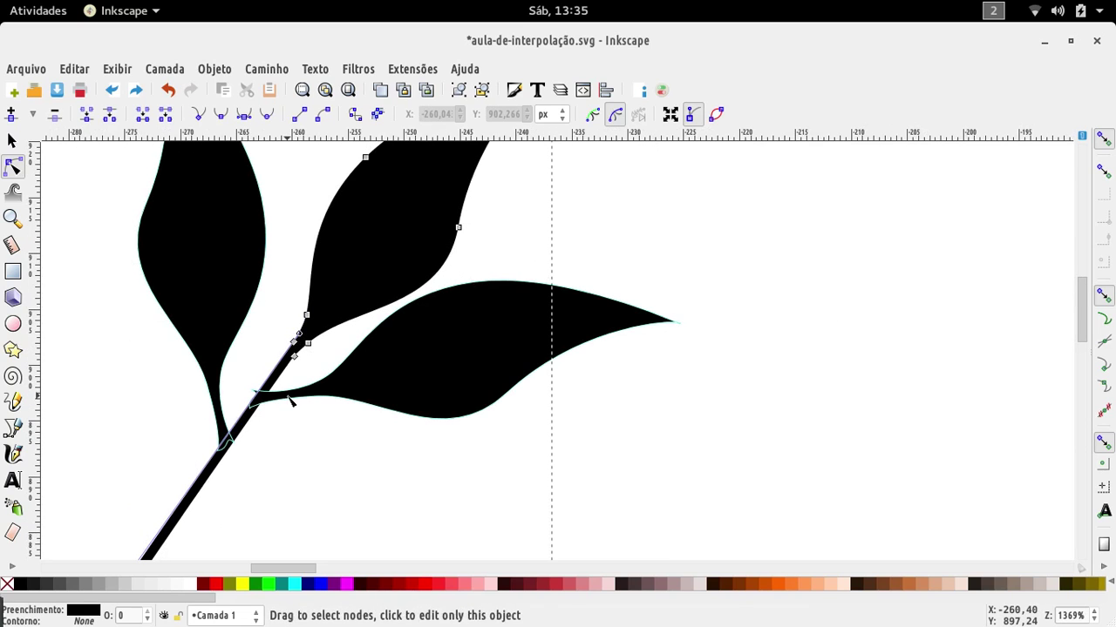
# Move the spiky end node of the upper right black leaf's stalk inside the stem, to about X -263, Y 897.5 px, and deselect.
pyautogui.press('s')
pyautogui.scroll(6, 268, 388)
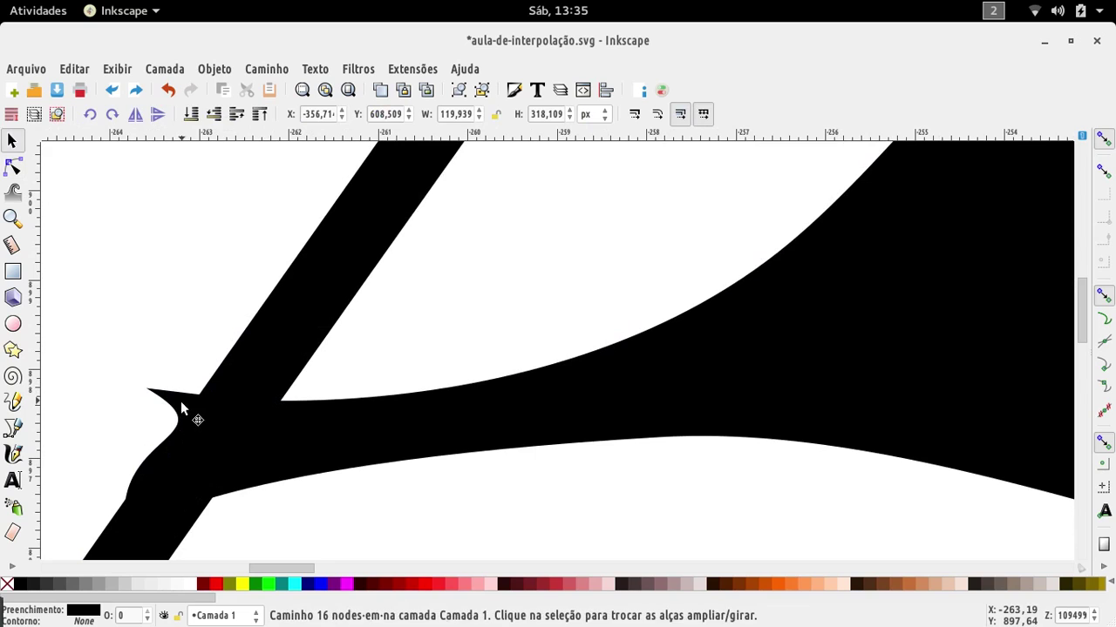
pyautogui.click(183, 406)
pyautogui.press('n')
pyautogui.click(170, 405)
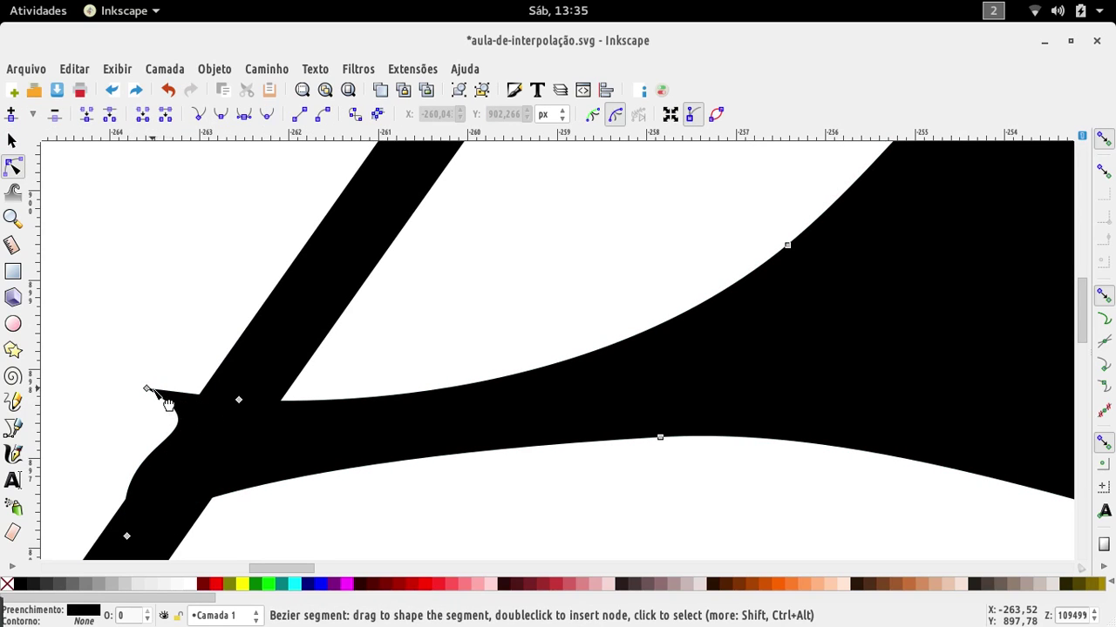
pyautogui.moveTo(146, 390); pyautogui.dragTo(198, 410)
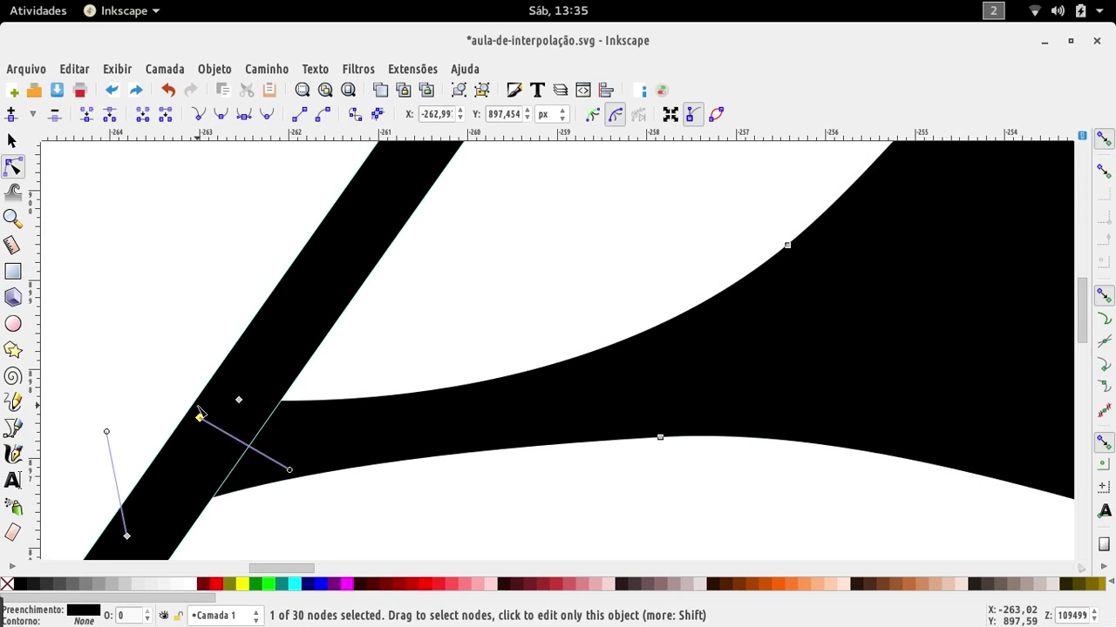
pyautogui.press('s')
pyautogui.press('Escape')
pyautogui.scroll(-18, 258, 381)
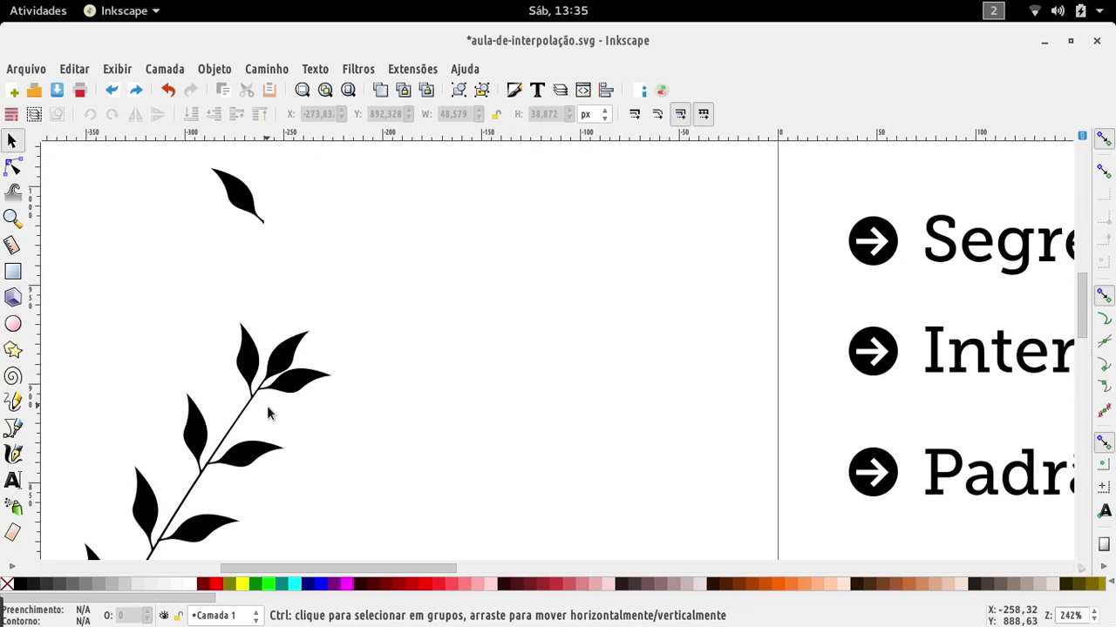
pyautogui.scroll(-1, 276, 389)
pyautogui.scroll(-5, 278, 388)
pyautogui.scroll(-3, 273, 379)
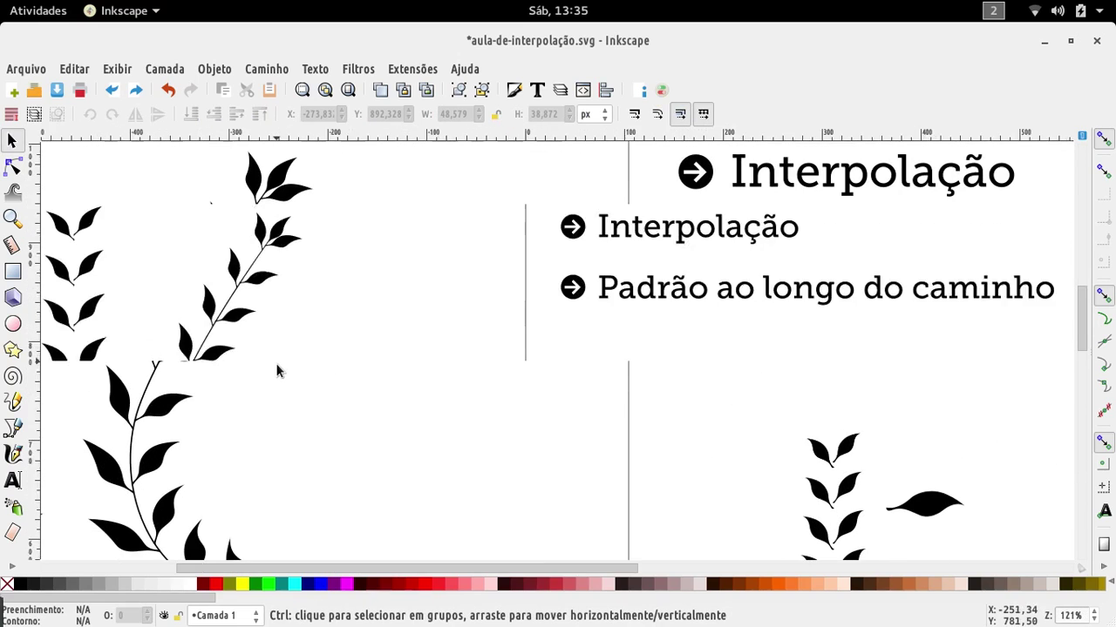
# Move the whole branch into the empty area right of the page, at about X 832.6, Y 628.2 px, and group its two objects.
pyautogui.moveTo(312, 280); pyautogui.dragTo(202, 496)
pyautogui.moveTo(261, 450); pyautogui.dragTo(900, 422)
pyautogui.hscroll(2, 853, 389)
pyautogui.hscroll(5, 854, 389)
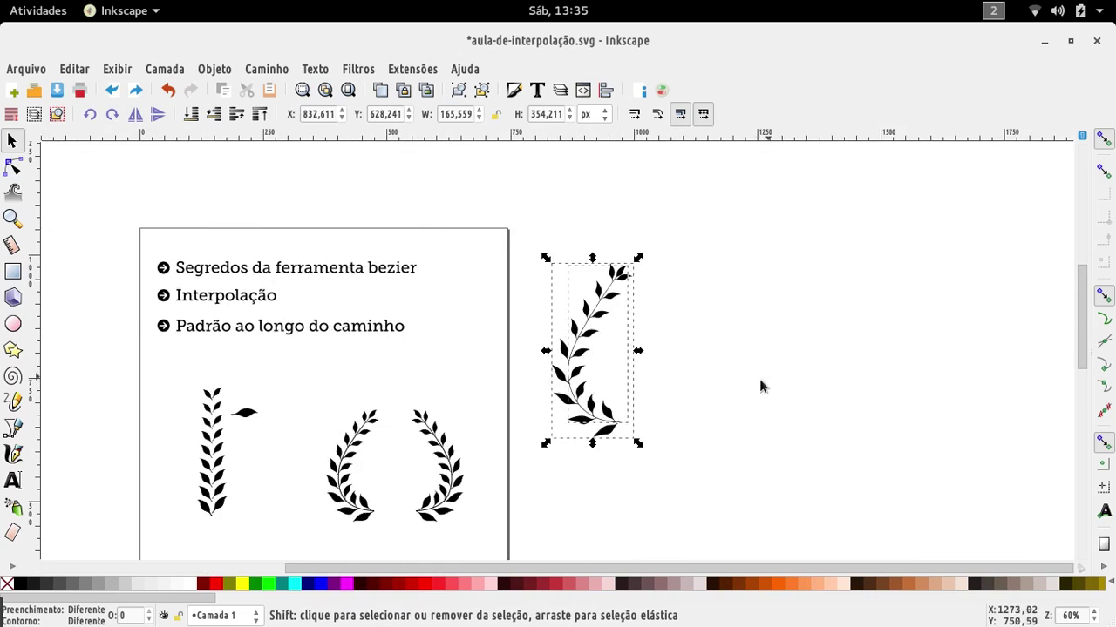
pyautogui.hotkey('ctrl', 'g')
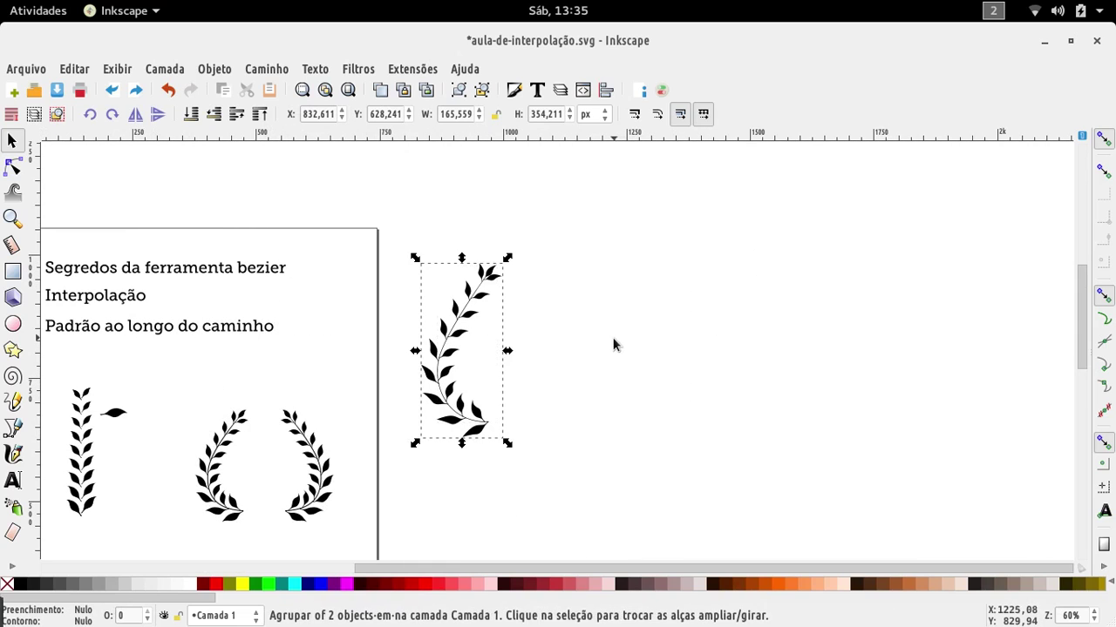
# Place a horizontally mirrored duplicate of the branch group level with the original, at about X 1118.6, Y 628.2 px, and deselect.
pyautogui.hotkey('ctrl', 'd')
pyautogui.press('h')
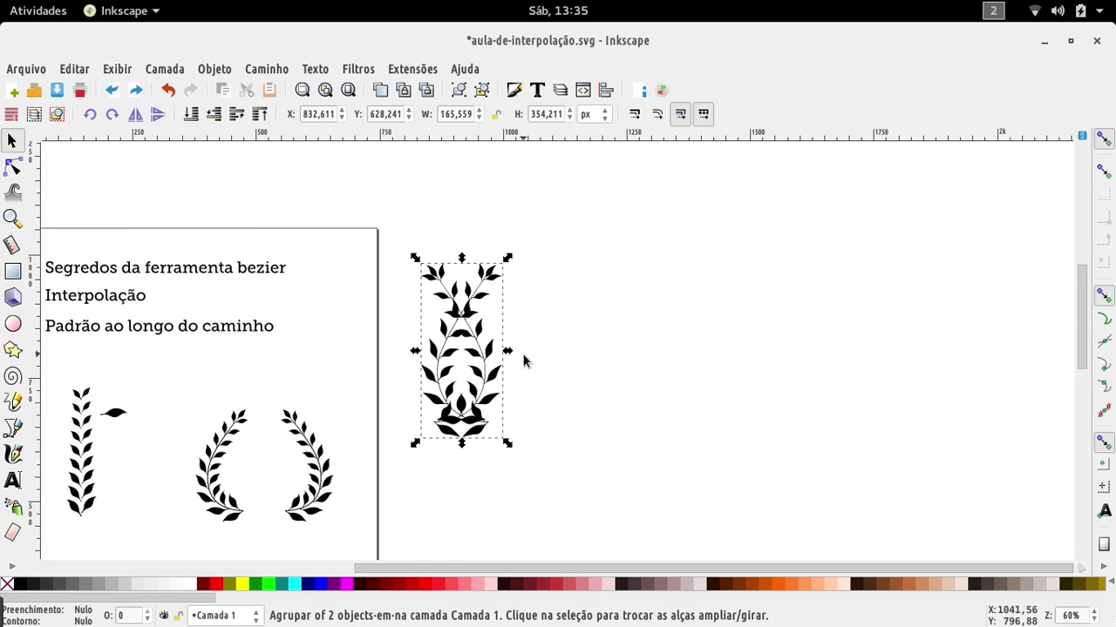
pyautogui.moveTo(498, 368); pyautogui.dragTo(633, 356)
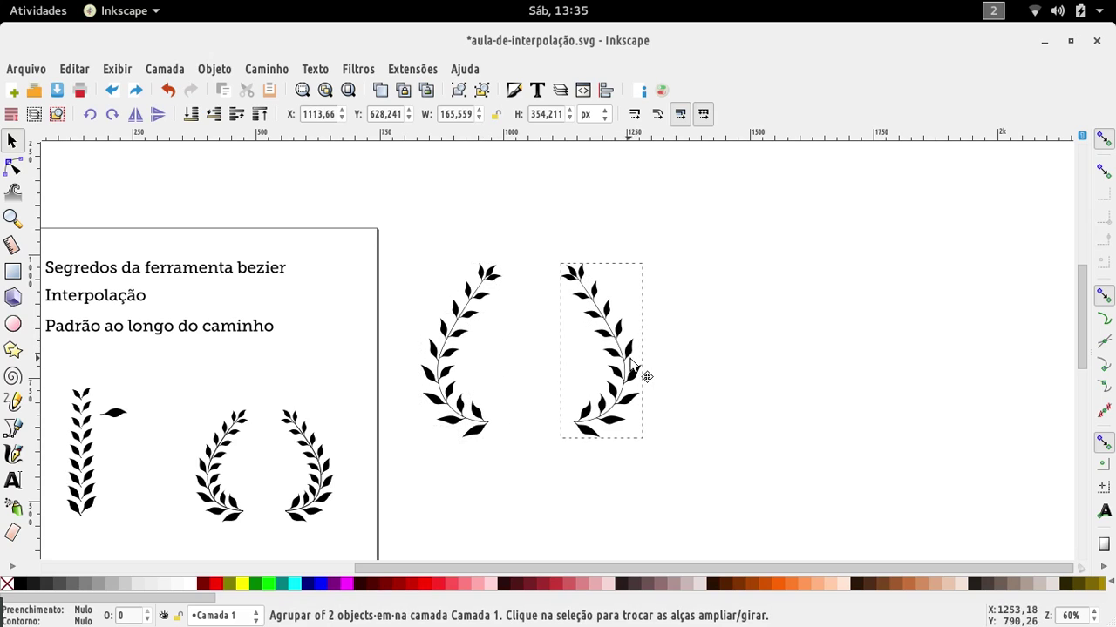
pyautogui.click(541, 346)
# Examine the two mirrored laurel branches beside the page, close up and as a whole.
pyautogui.keyDown('ctrl'); pyautogui.scroll(3, 548, 337); pyautogui.keyUp('ctrl')
pyautogui.keyDown('ctrl'); pyautogui.scroll(-2, 548, 337); pyautogui.keyUp('ctrl')
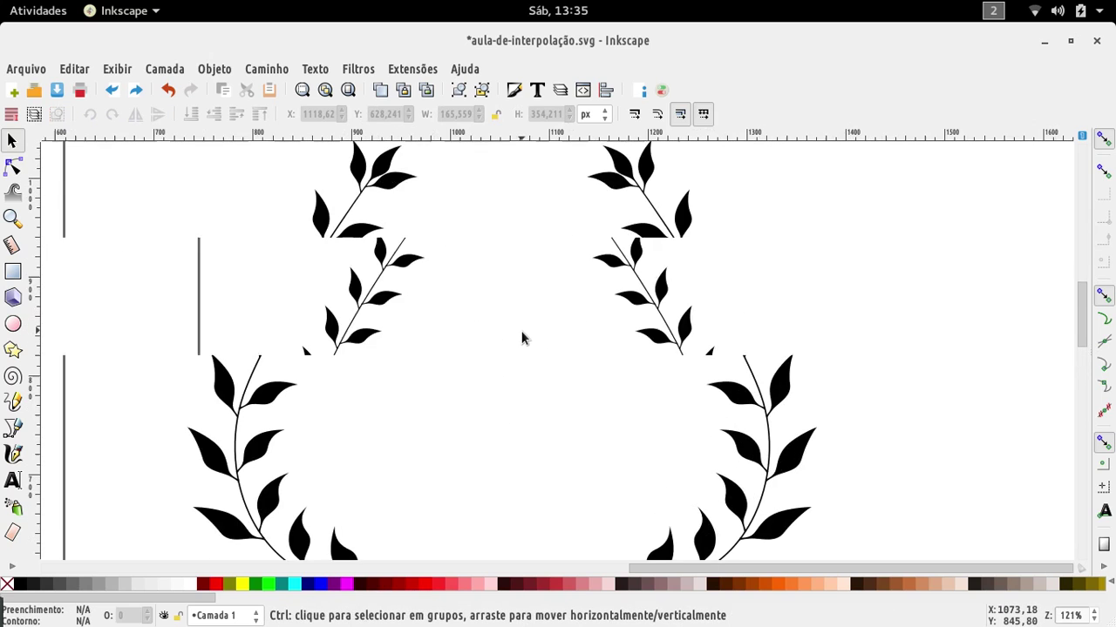
pyautogui.keyDown('ctrl'); pyautogui.scroll(1, 517, 331); pyautogui.keyUp('ctrl')
pyautogui.scroll(-1, 497, 329)
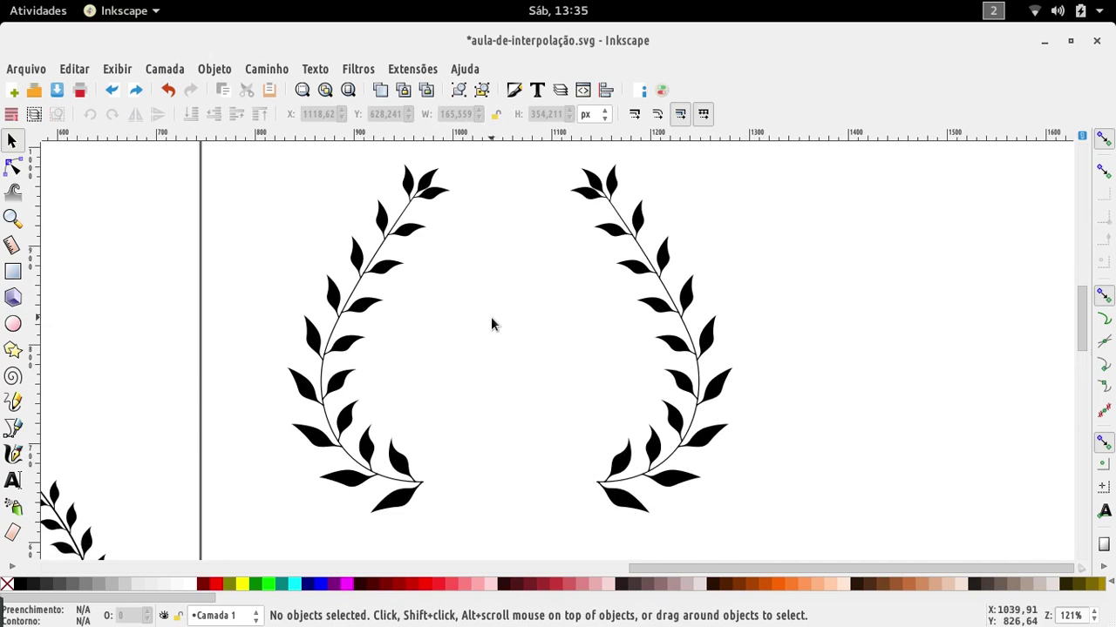
pyautogui.keyDown('ctrl'); pyautogui.scroll(2, 381, 315); pyautogui.keyUp('ctrl')
pyautogui.keyDown('ctrl'); pyautogui.scroll(-5, 374, 314); pyautogui.keyUp('ctrl')
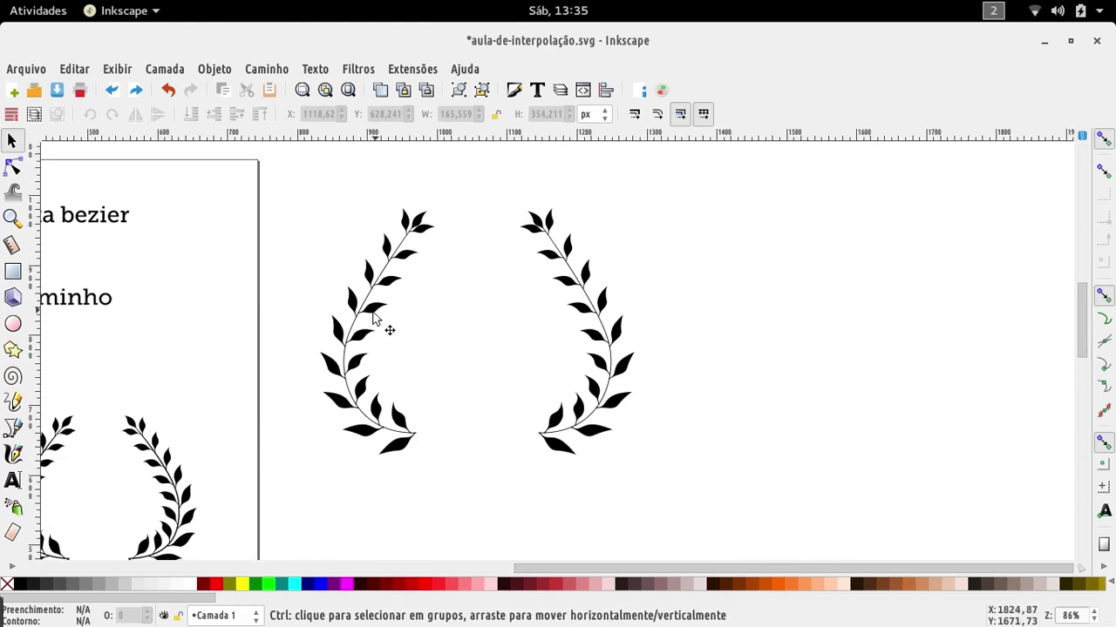
# Compare the new laurel pair with the reference laurel on the page and review the lesson's topic list.
pyautogui.keyDown('ctrl'); pyautogui.scroll(2, 213, 416); pyautogui.keyUp('ctrl')
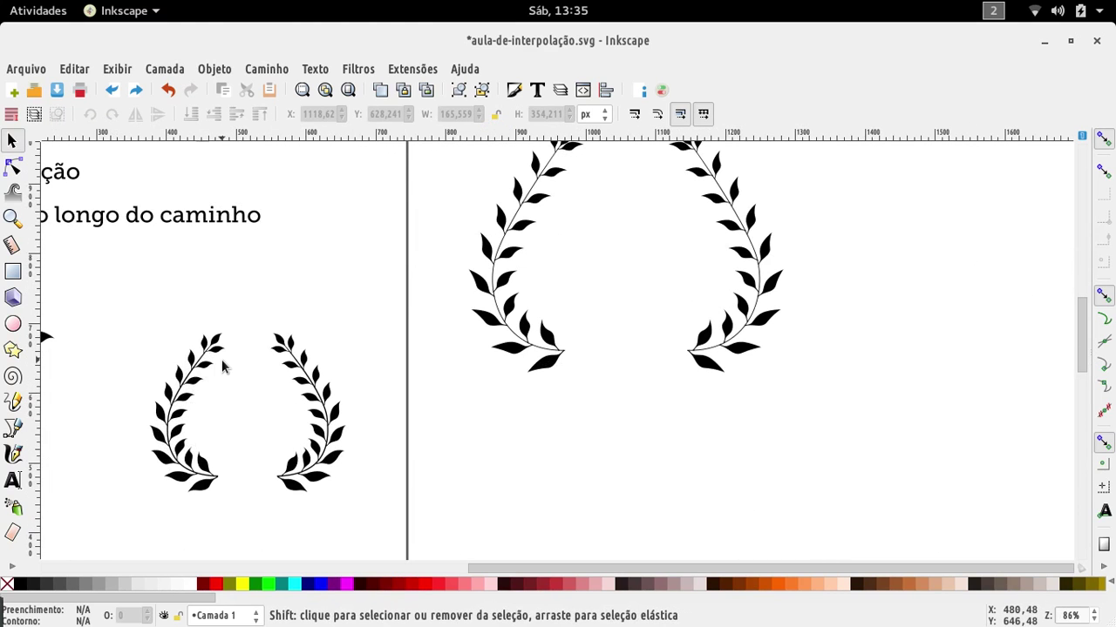
pyautogui.keyDown('shift'); pyautogui.hscroll(-2, 228, 374); pyautogui.keyUp('shift')
pyautogui.keyDown('shift'); pyautogui.hscroll(-2, 231, 371); pyautogui.keyUp('shift')
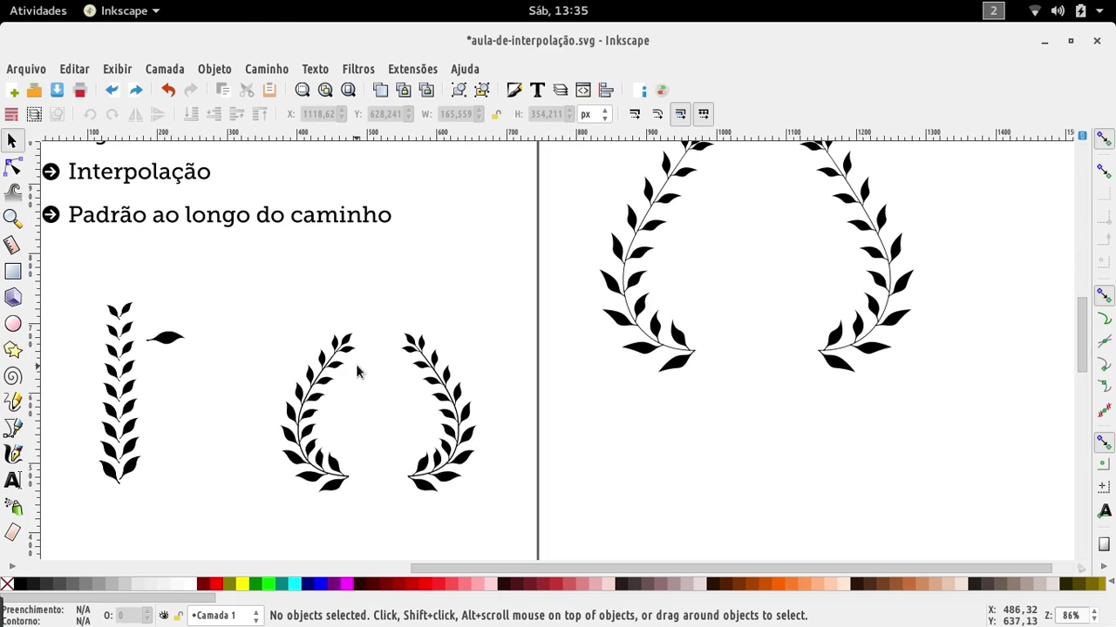
pyautogui.scroll(2, 361, 351)
pyautogui.scroll(2, 362, 352)
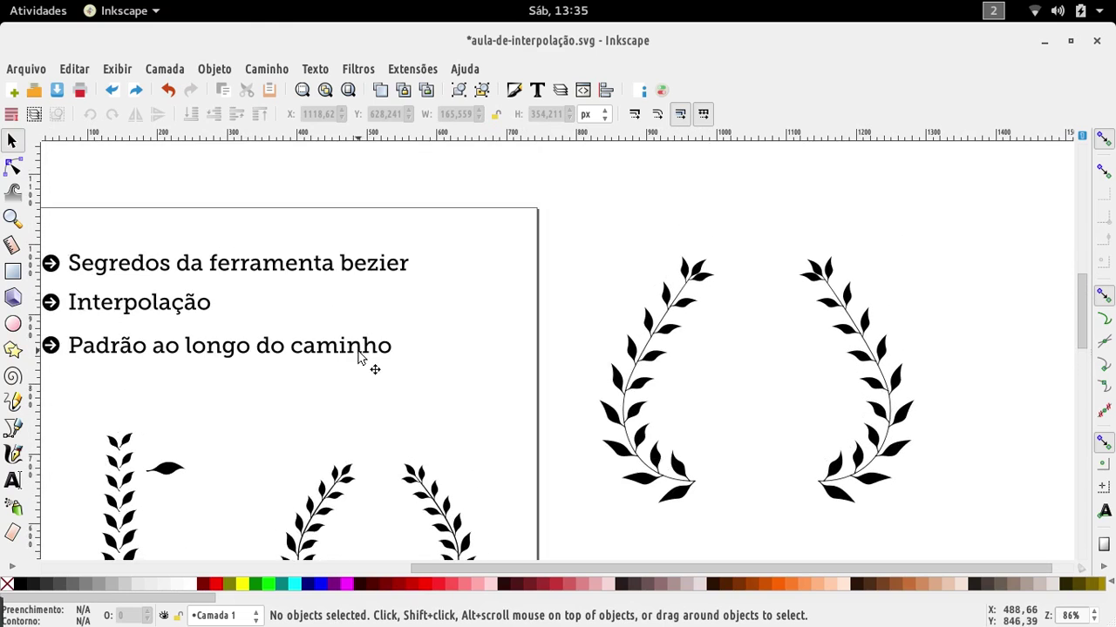
pyautogui.scroll(-2, 353, 355)
pyautogui.keyDown('shift'); pyautogui.hscroll(-3, 345, 351); pyautogui.keyUp('shift')
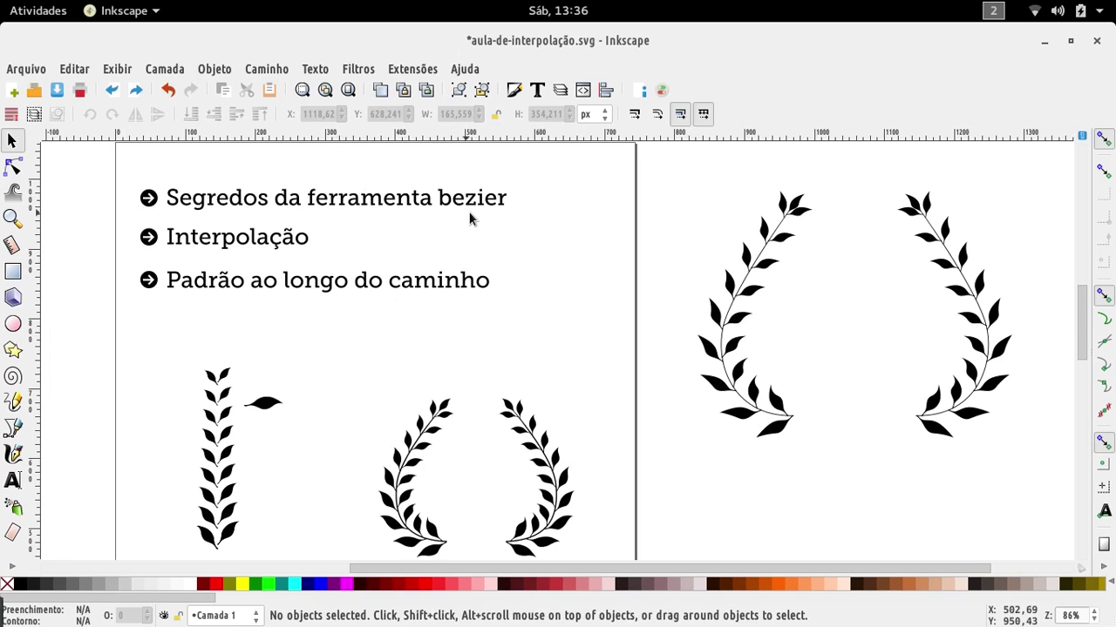
pyautogui.keyDown('ctrl'); pyautogui.scroll(1, 472, 214); pyautogui.keyUp('ctrl')
pyautogui.keyDown('ctrl'); pyautogui.scroll(1, 471, 213); pyautogui.keyUp('ctrl')
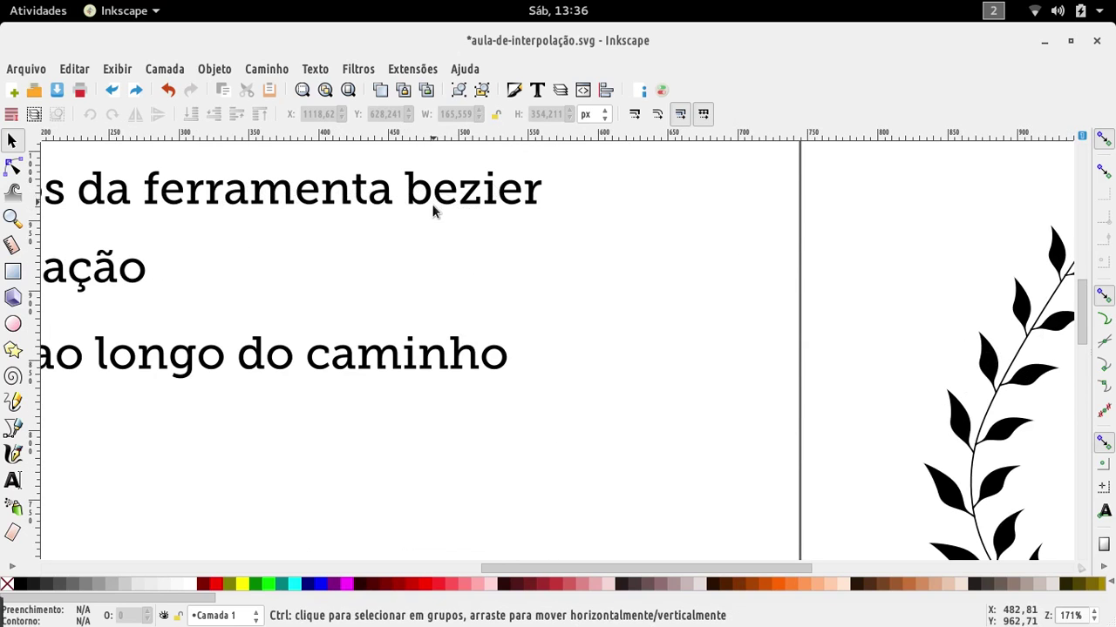
pyautogui.keyDown('ctrl'); pyautogui.scroll(-3, 432, 211); pyautogui.keyUp('ctrl')
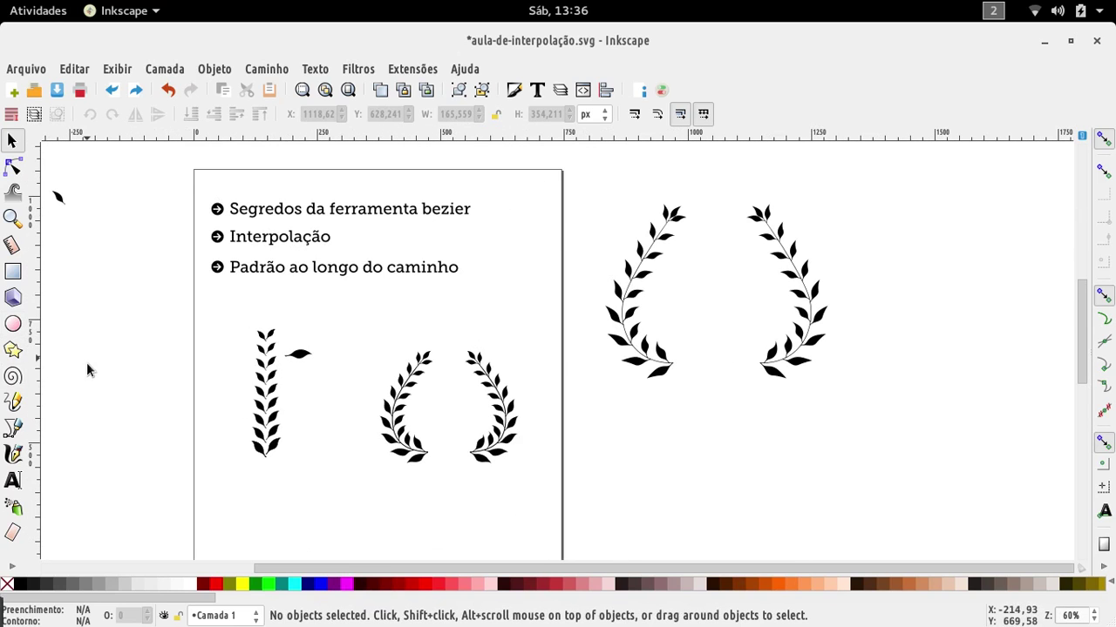
# Examine the page's reference laurel, its interpolated leaf column and the single source leaf up close.
pyautogui.keyDown('ctrl'); pyautogui.scroll(3, 234, 381); pyautogui.keyUp('ctrl')
pyautogui.keyDown('ctrl'); pyautogui.scroll(2, 151, 269); pyautogui.keyUp('ctrl')
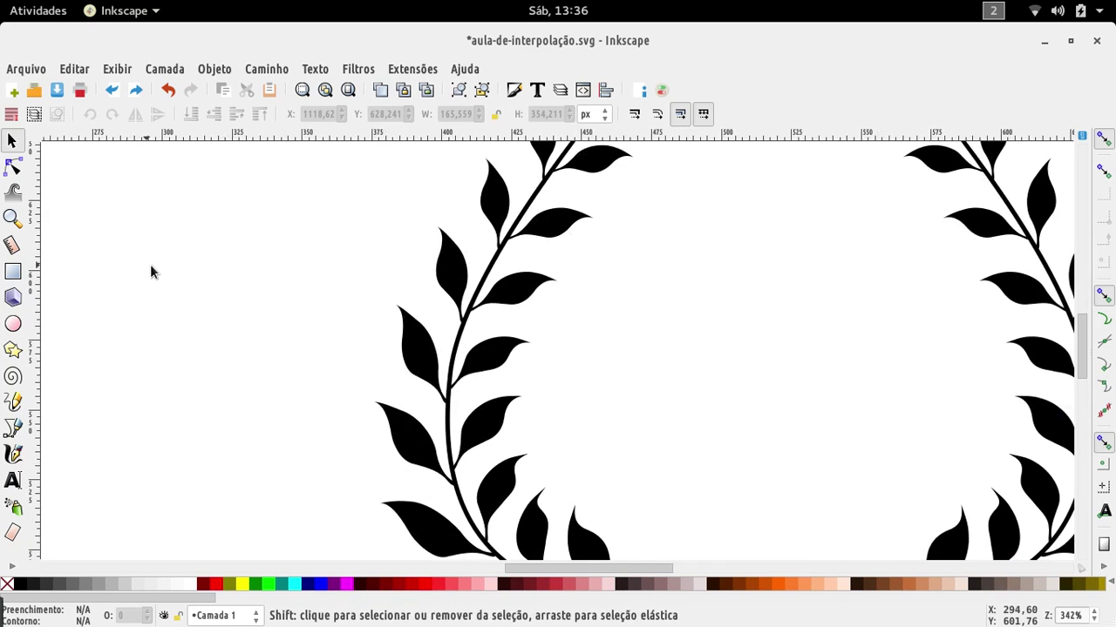
pyautogui.hscroll(-3, 187, 279)
pyautogui.keyDown('ctrl'); pyautogui.scroll(-4, 187, 279); pyautogui.keyUp('ctrl')
pyautogui.hscroll(-3, 192, 252)
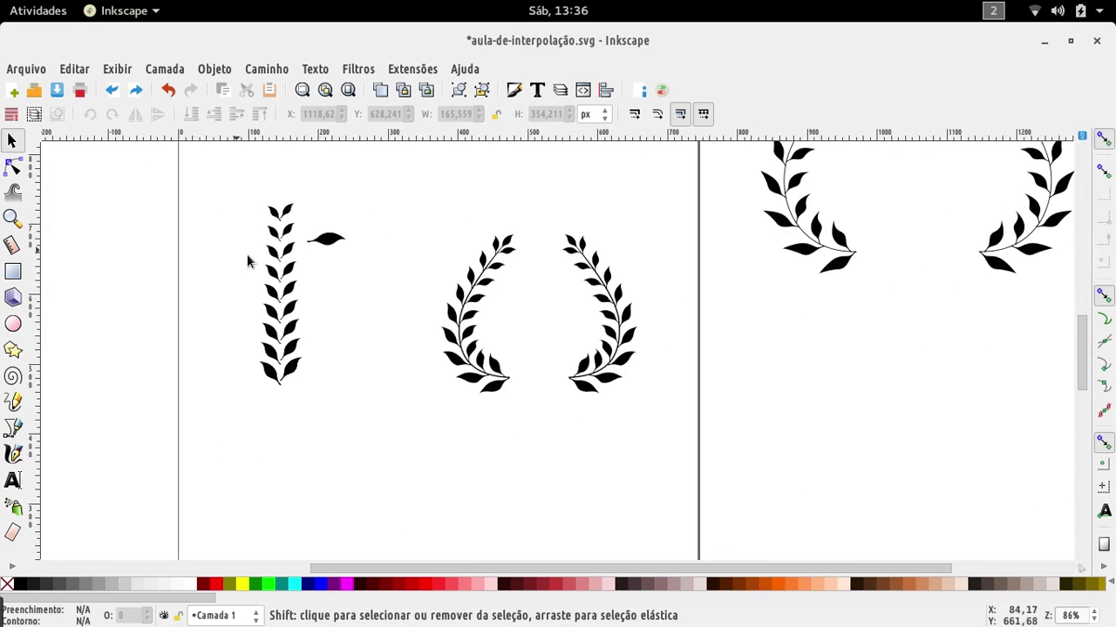
pyautogui.keyDown('ctrl'); pyautogui.scroll(6, 328, 247); pyautogui.keyUp('ctrl')
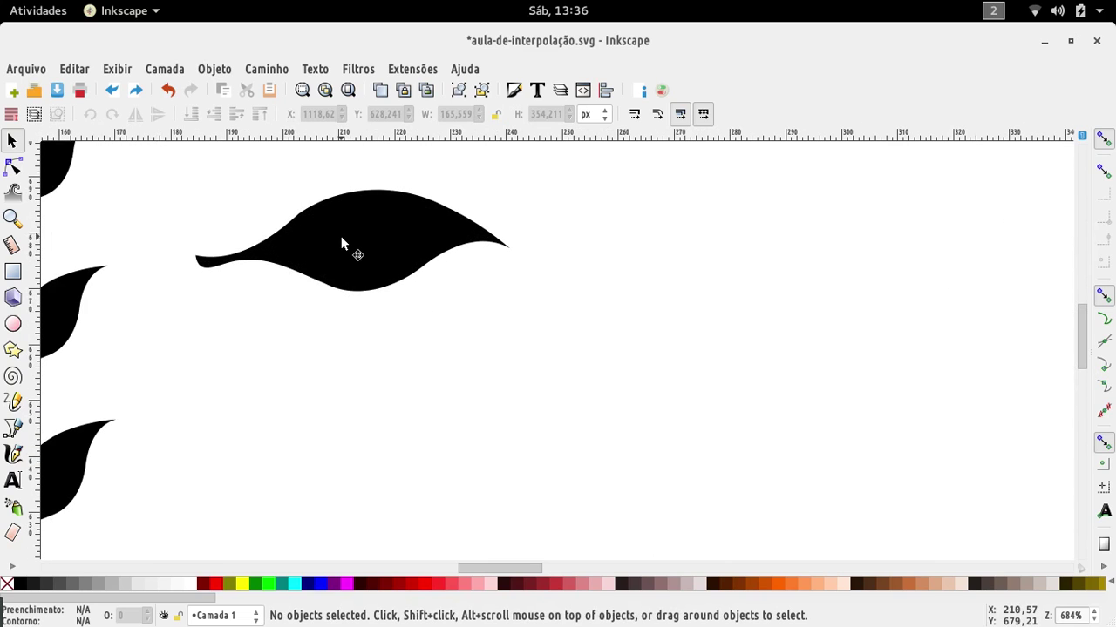
pyautogui.keyDown('ctrl'); pyautogui.scroll(-5, 312, 266); pyautogui.keyUp('ctrl')
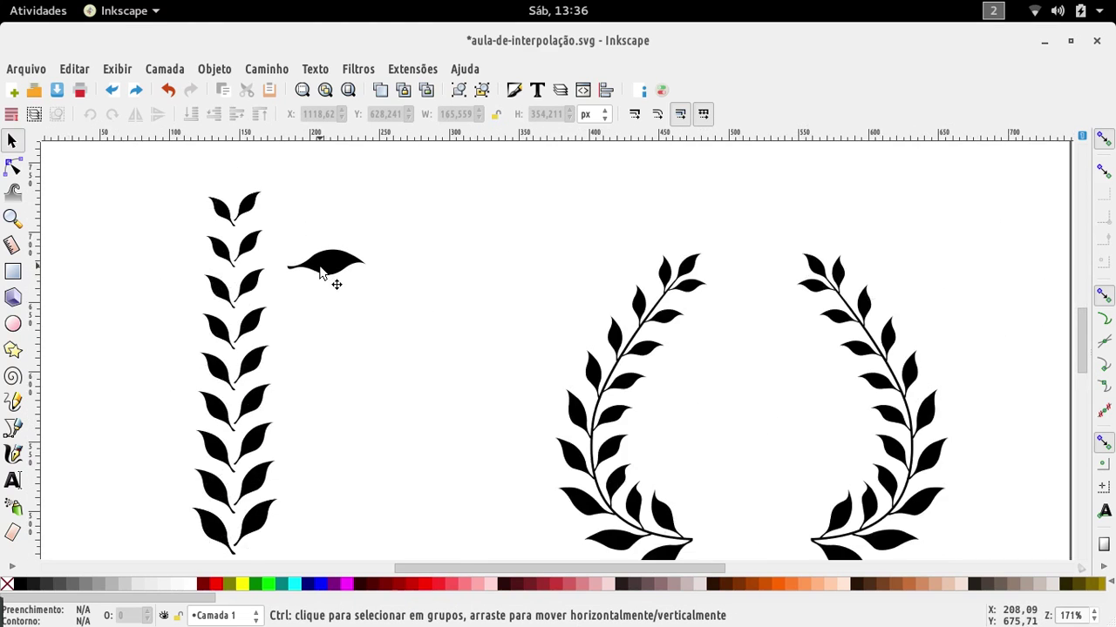
pyautogui.keyDown('ctrl'); pyautogui.scroll(-2, 318, 288); pyautogui.keyUp('ctrl')
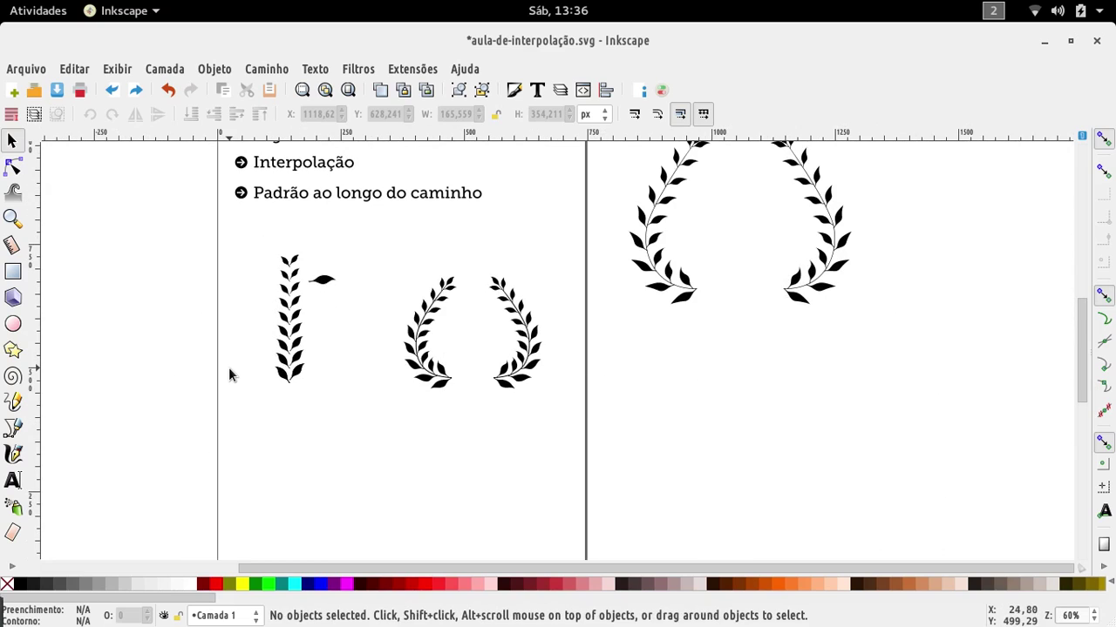